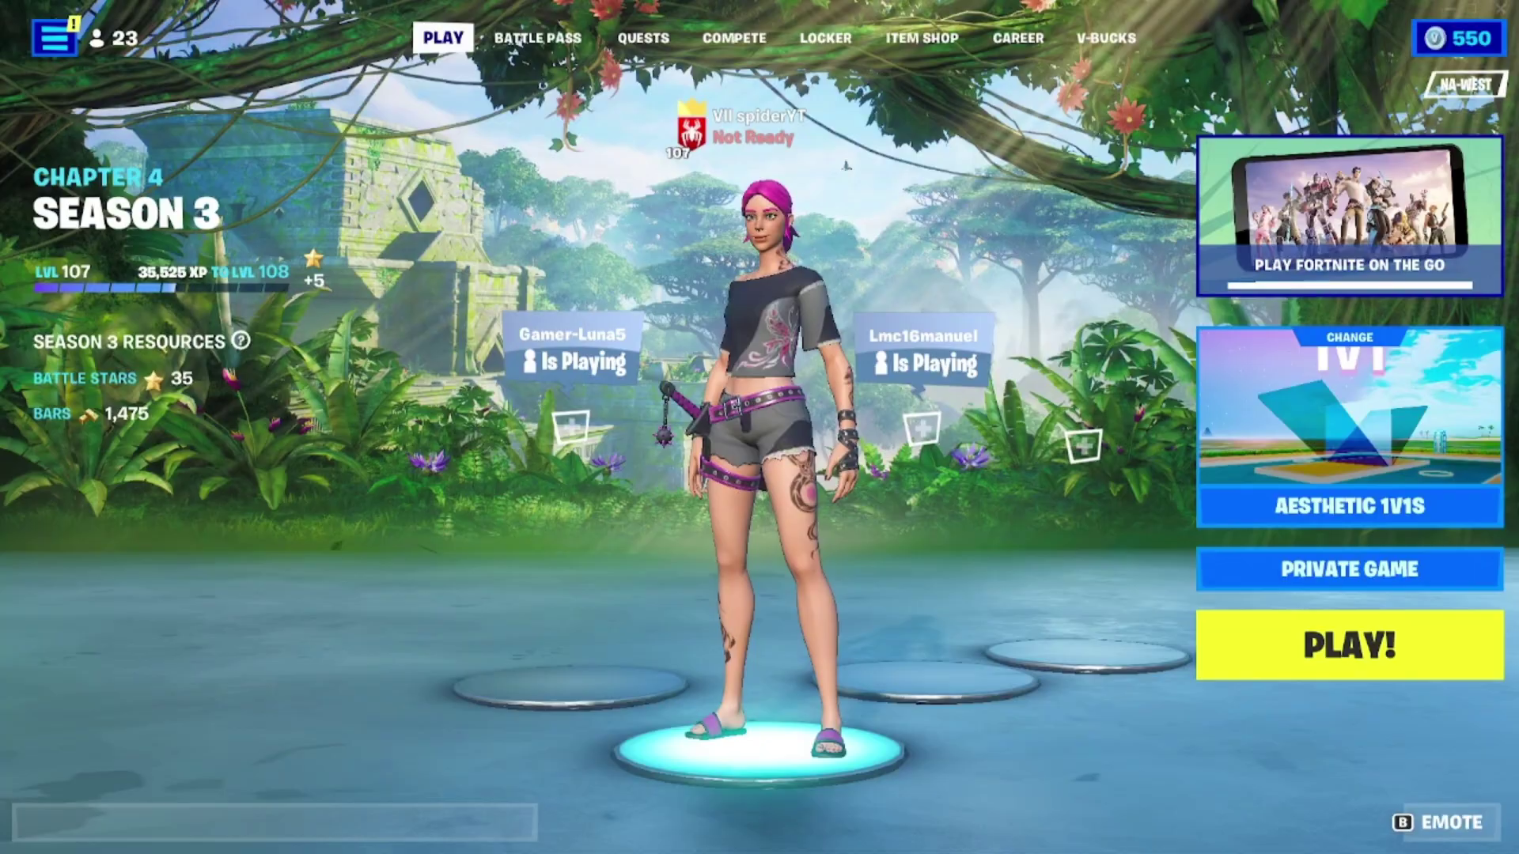
# Switch from the Fortnite lobby to Streamlabs Desktop and start recording the screen.
pyautogui.hotkey('alt', 'Tab')
pyautogui.hotkey('ctrl', 'shift', 'r')
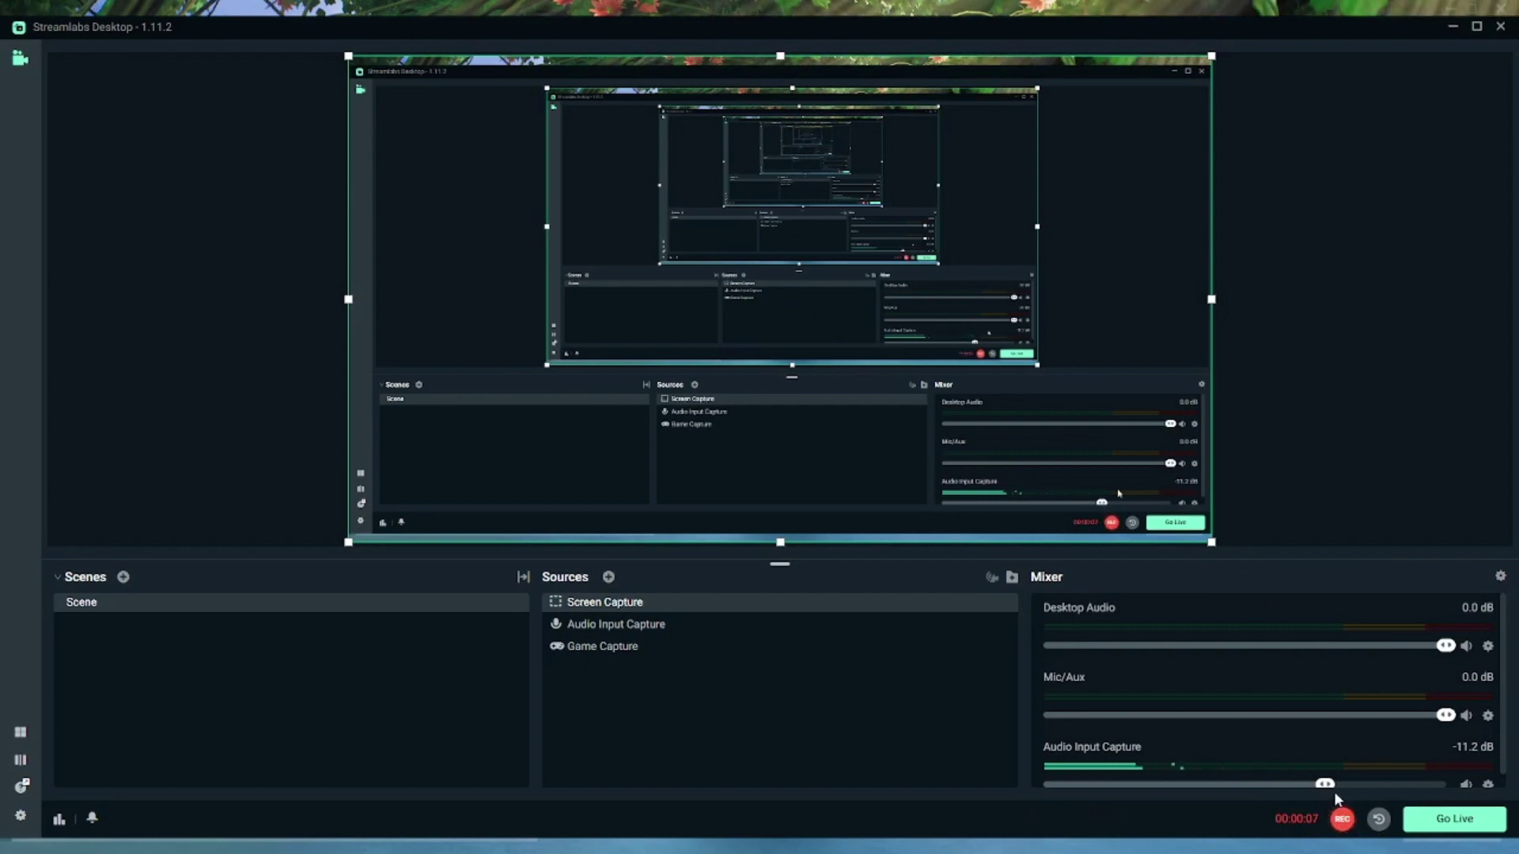
# Stop the Streamlabs Desktop screen recording.
pyautogui.click(1343, 821)
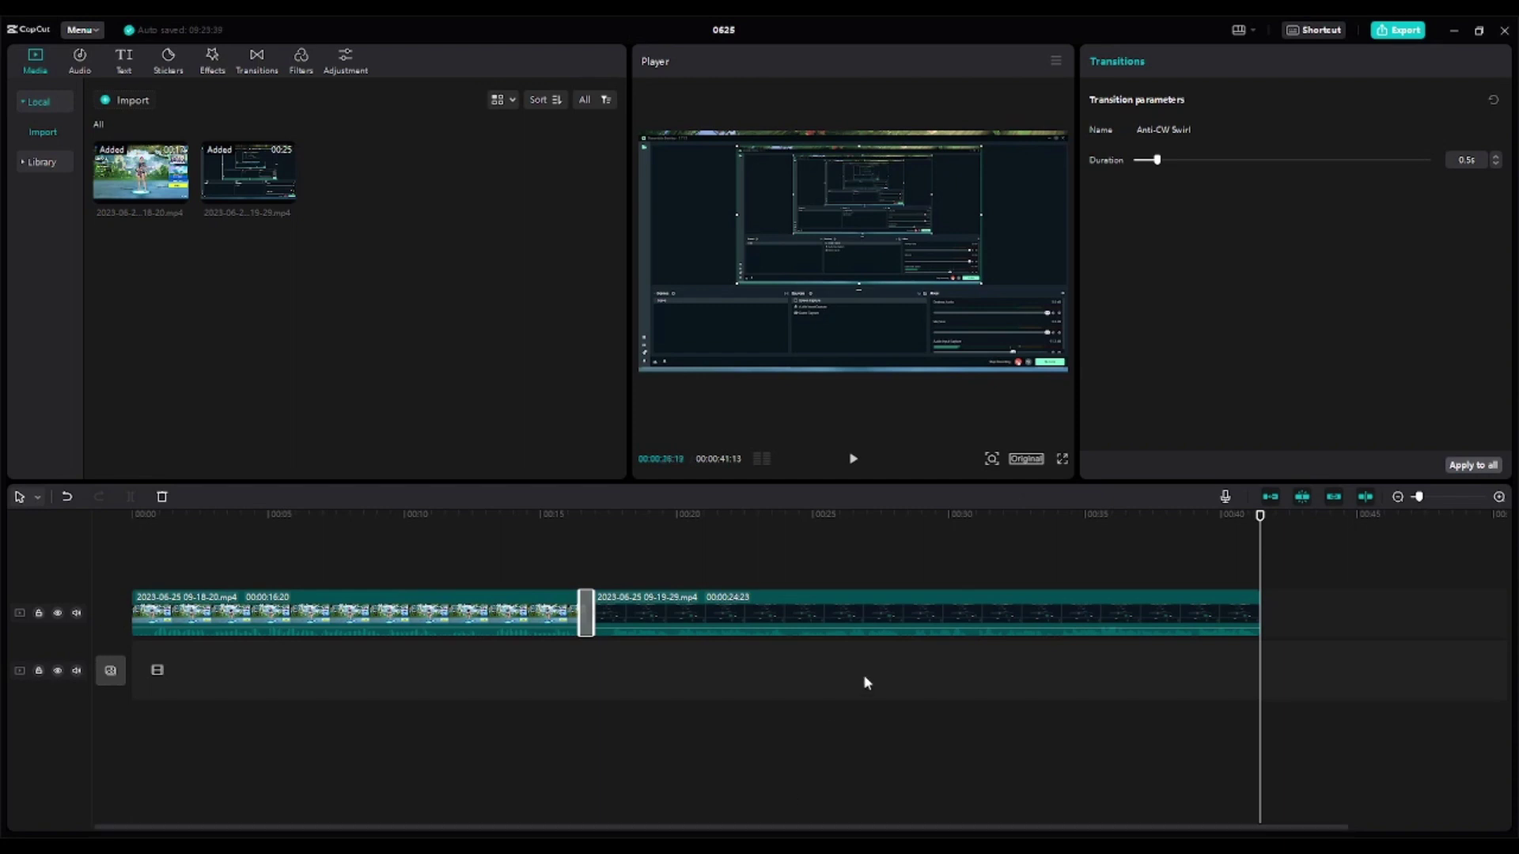
# Play the CapCut timeline back from the 00:15 join, then stop playback.
pyautogui.moveTo(1260, 645); pyautogui.dragTo(551, 696)
pyautogui.press('space')
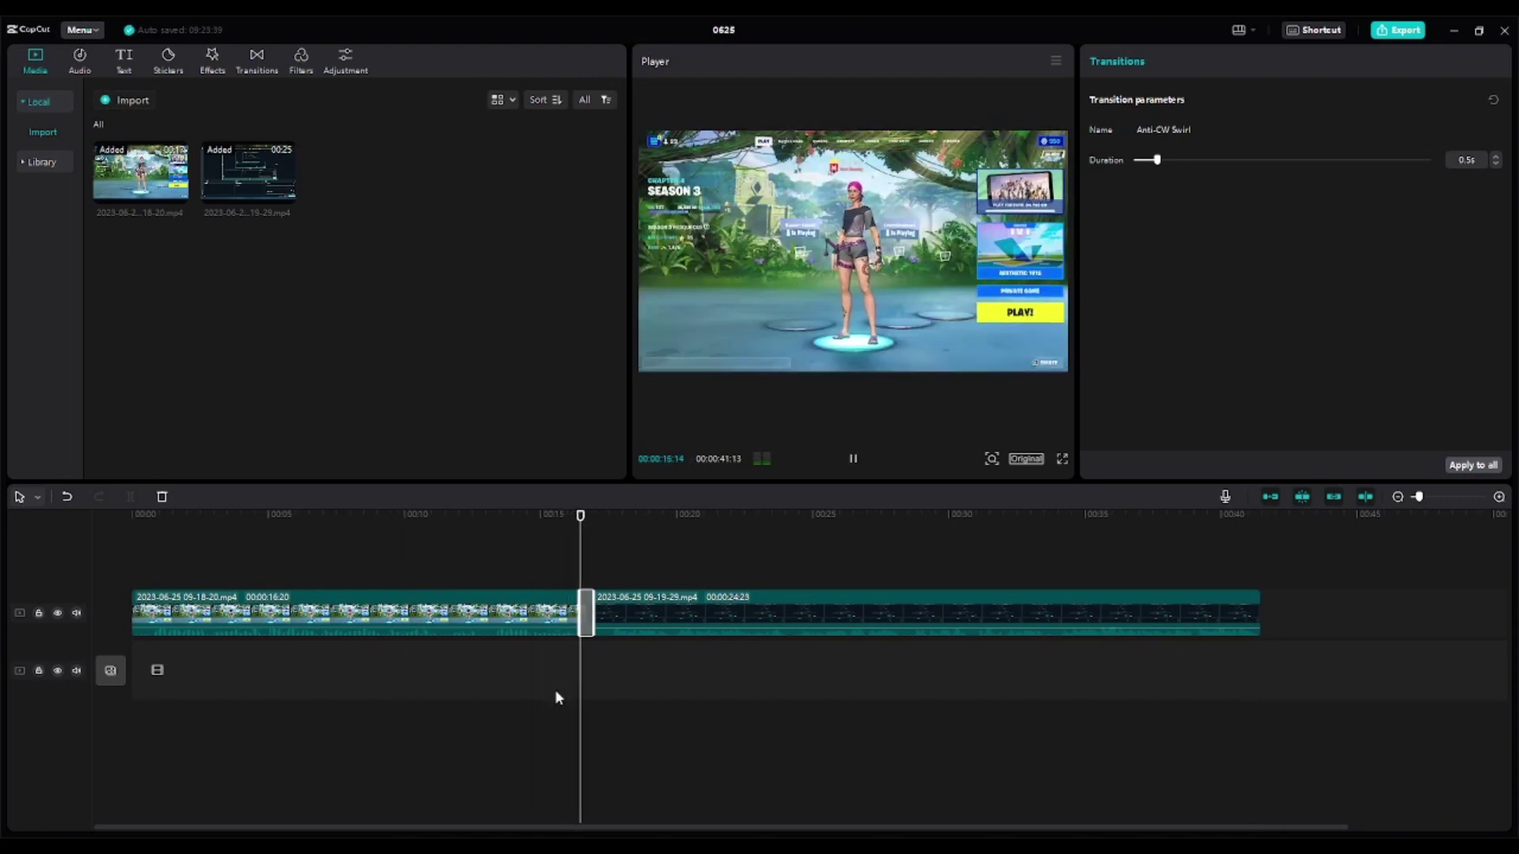
pyautogui.press('space')
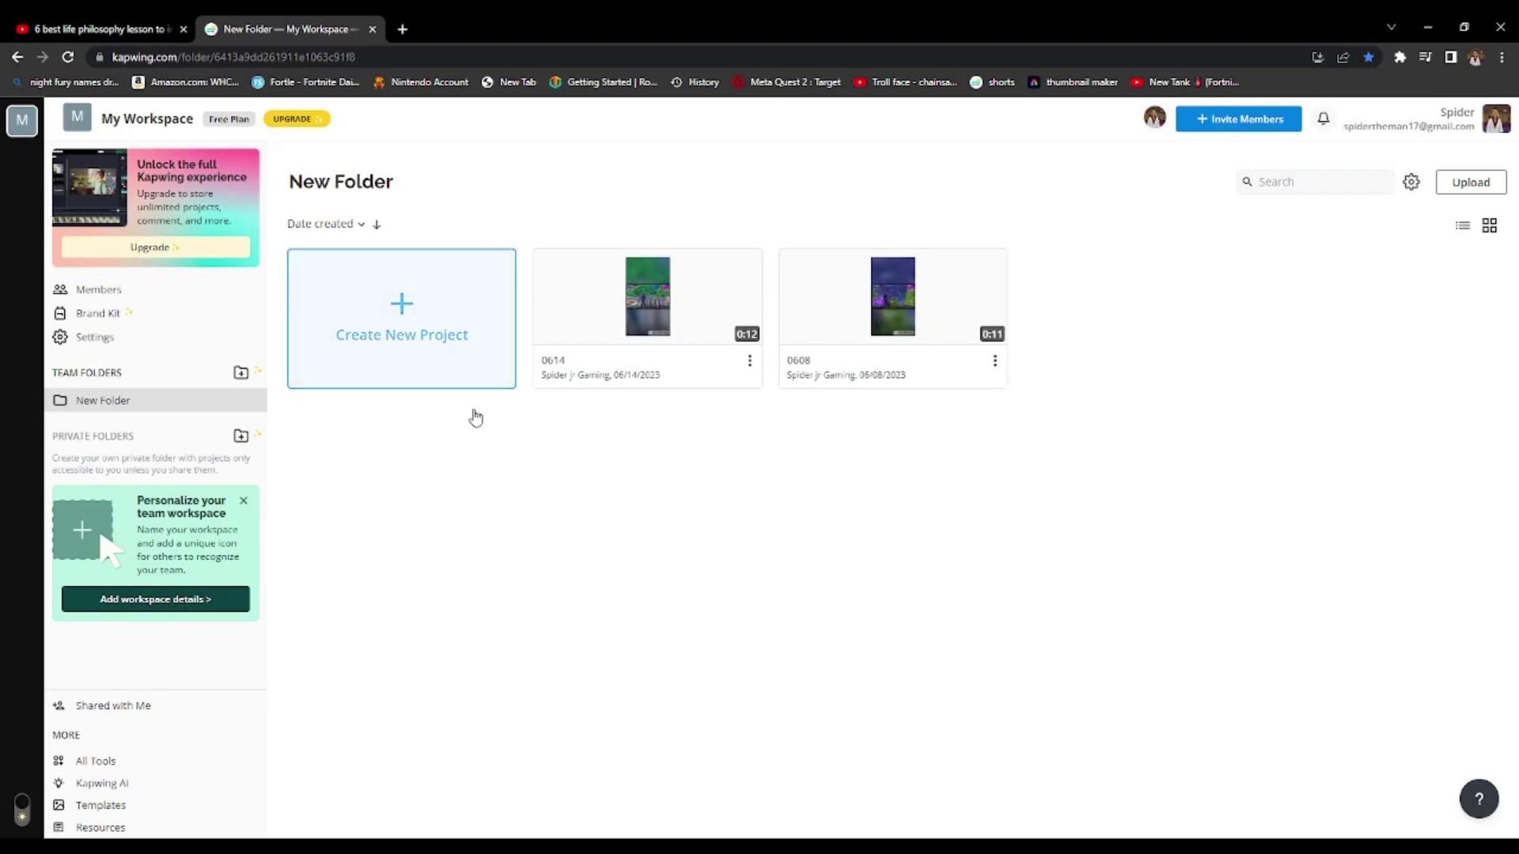
# Create a new Kapwing project, confirming despite the project limit.
pyautogui.click(357, 334)
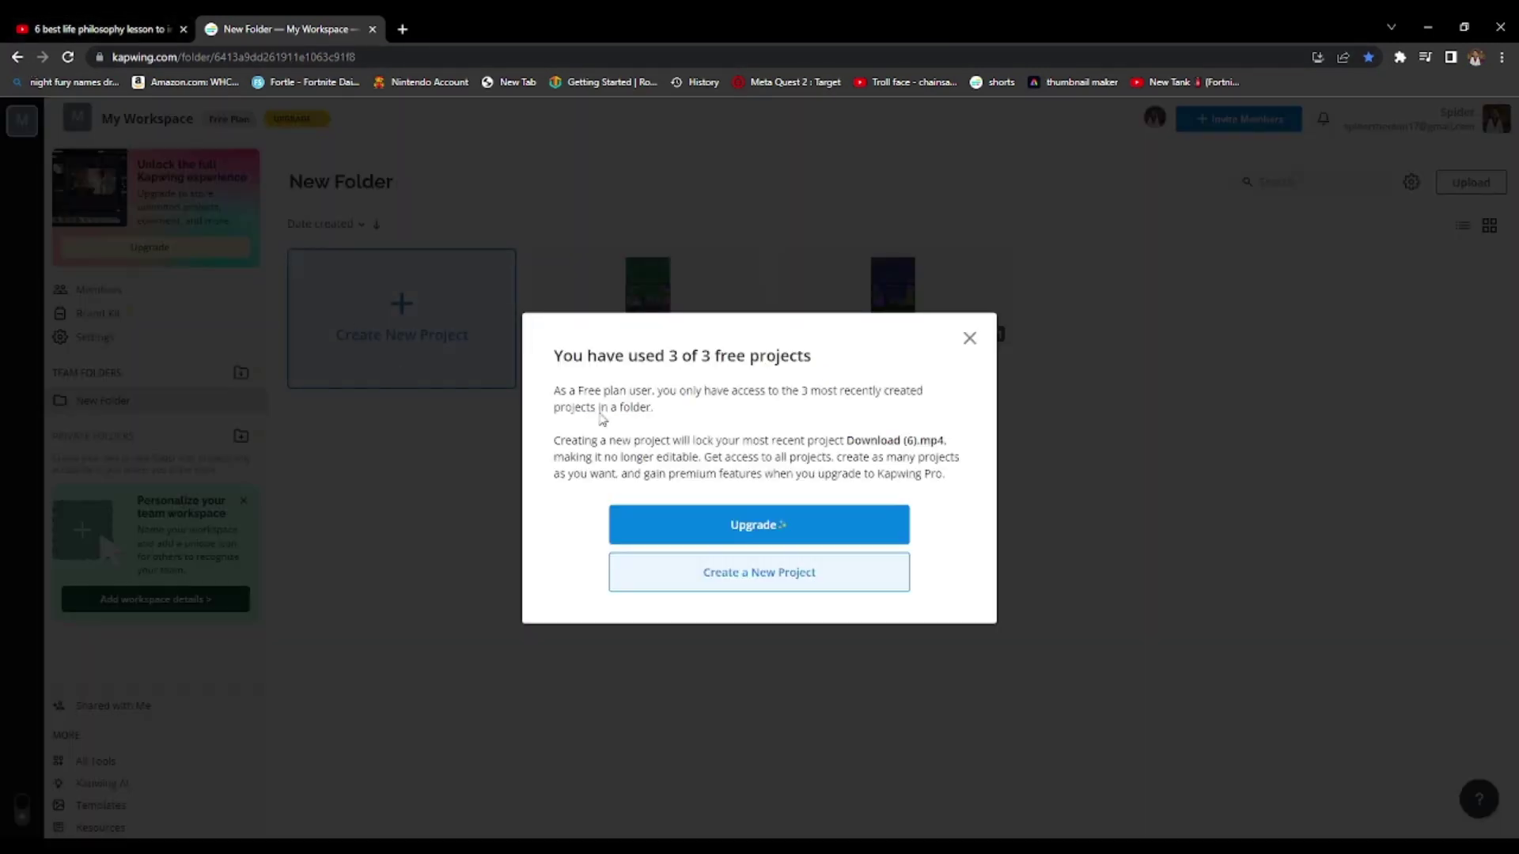
pyautogui.click(795, 587)
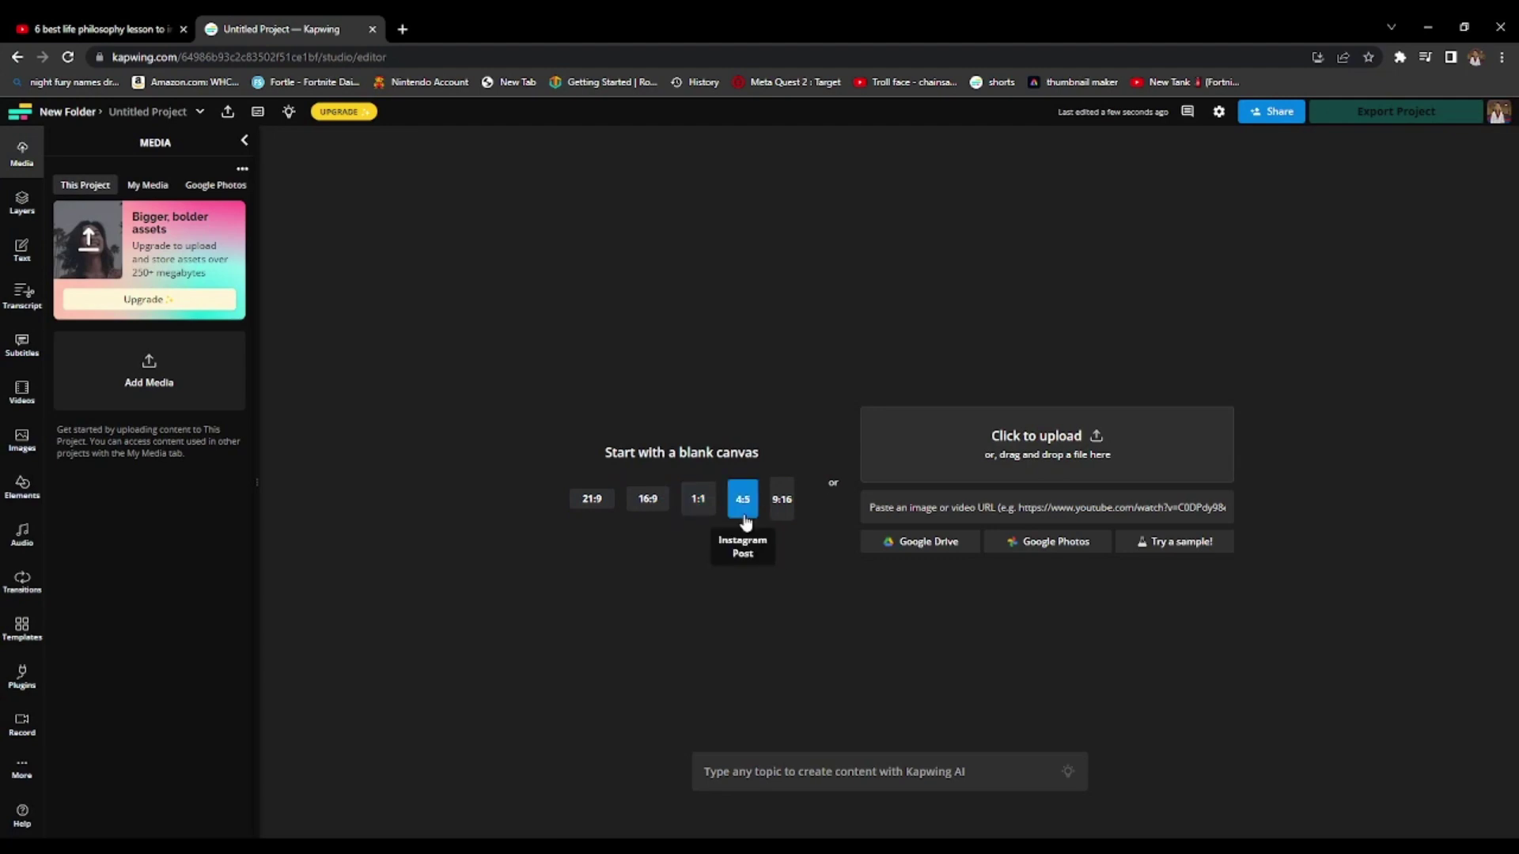
# Upload the 28-second gameplay recording to a blank 9:16 canvas and place it on the canvas.
pyautogui.click(782, 500)
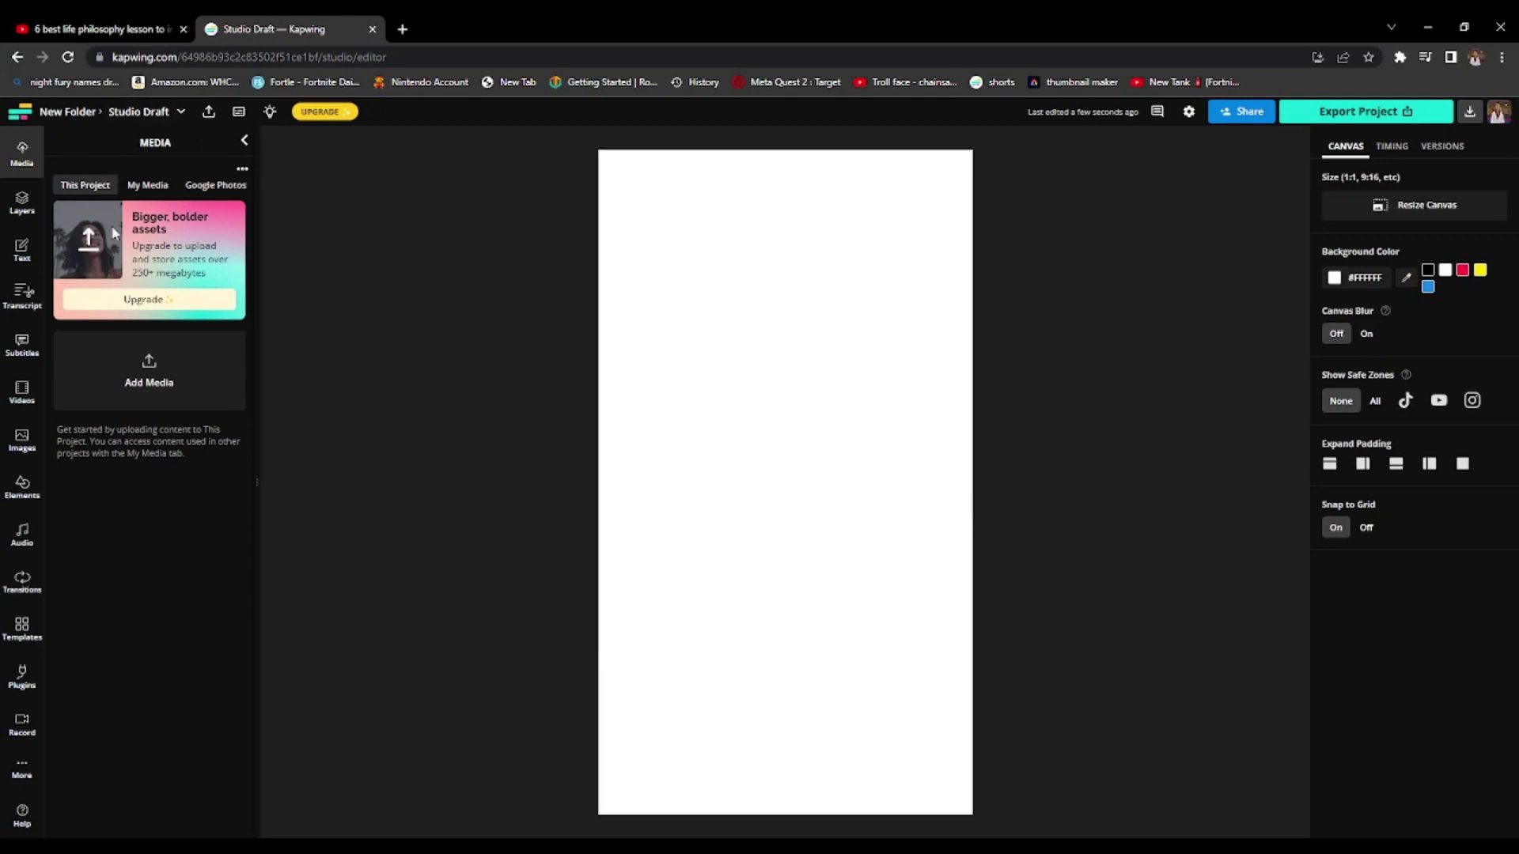
pyautogui.click(158, 370)
pyautogui.click(888, 535)
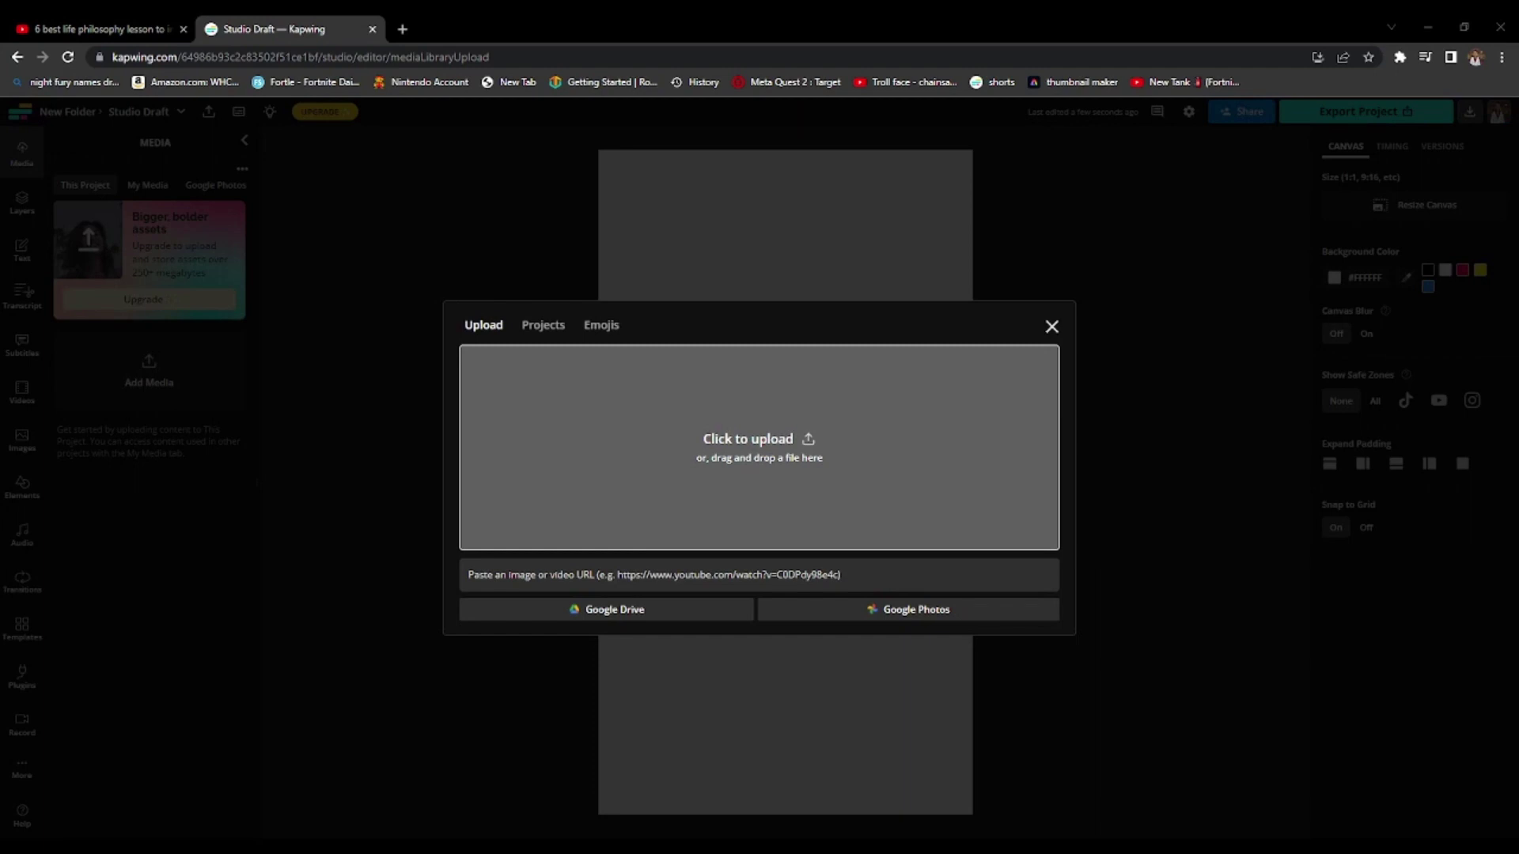
pyautogui.doubleClick(478, 244)
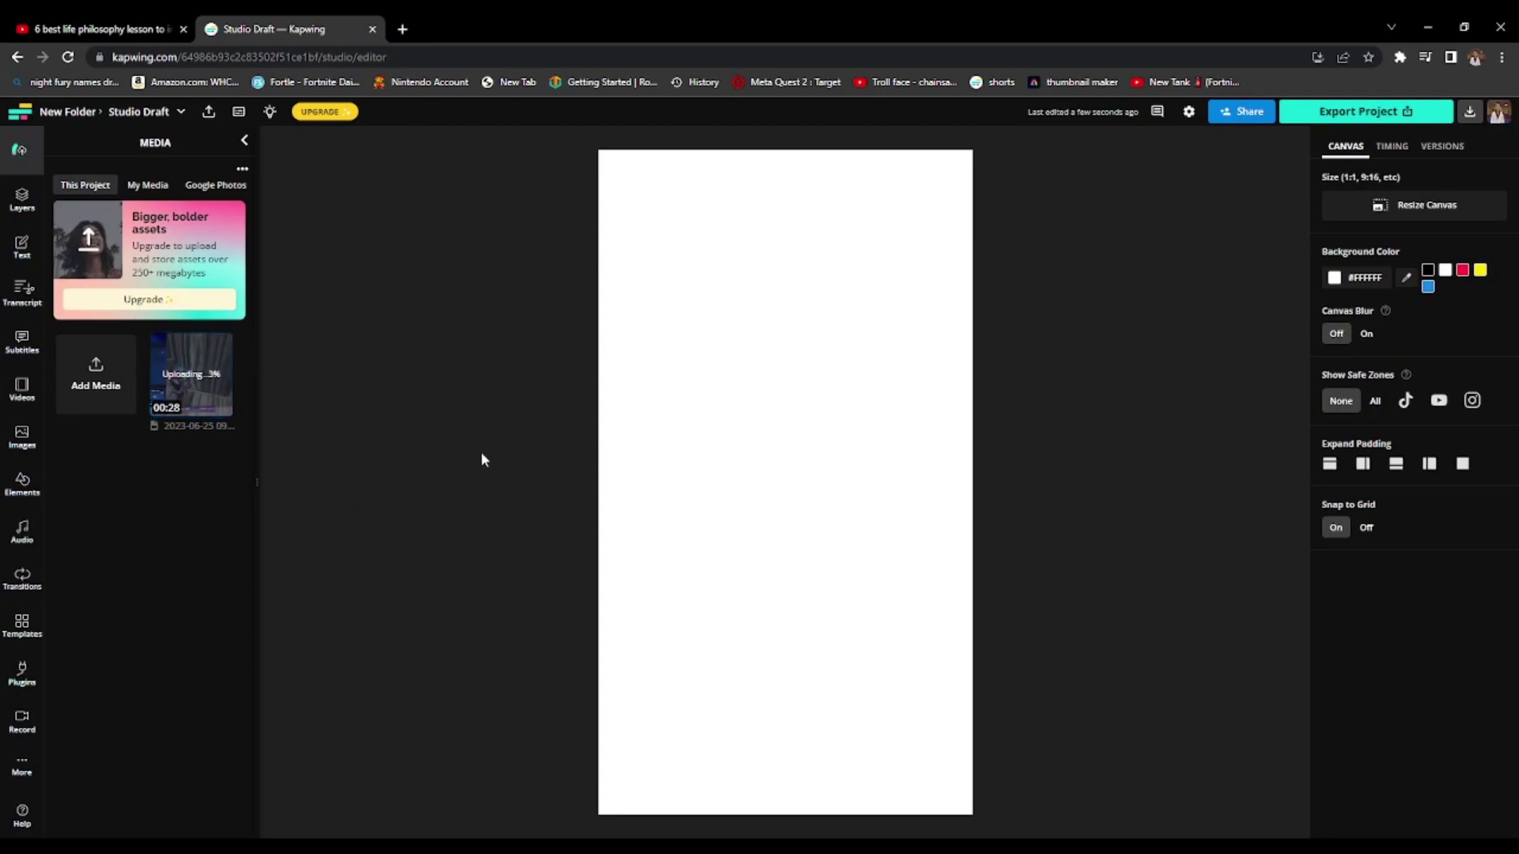
pyautogui.moveTo(193, 376); pyautogui.dragTo(629, 700)
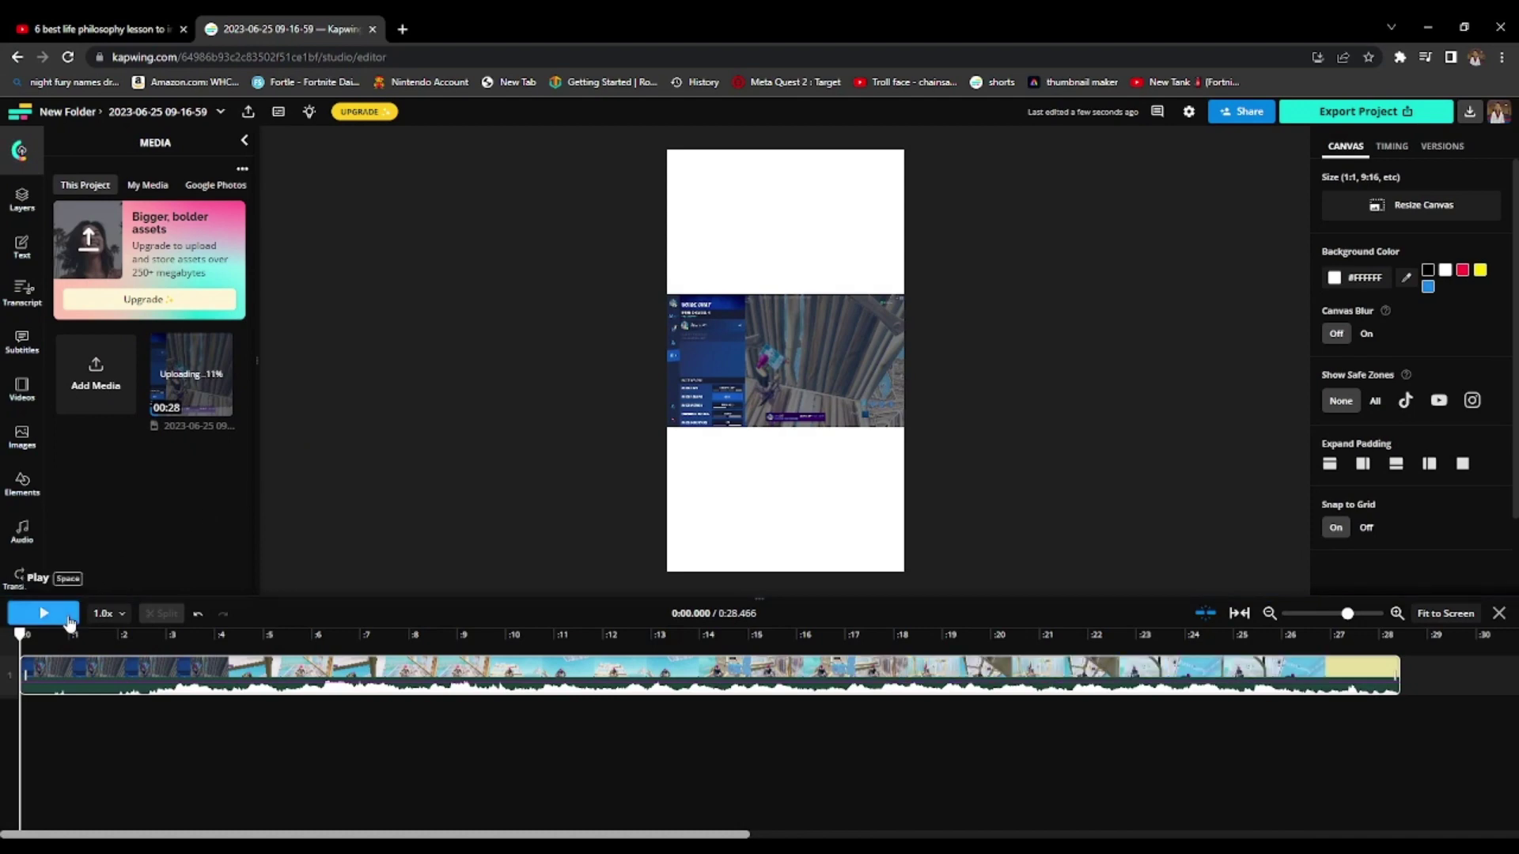
# Split the clip near 13 s, delete the first part, and move the rest to the timeline start.
pyautogui.click(61, 619)
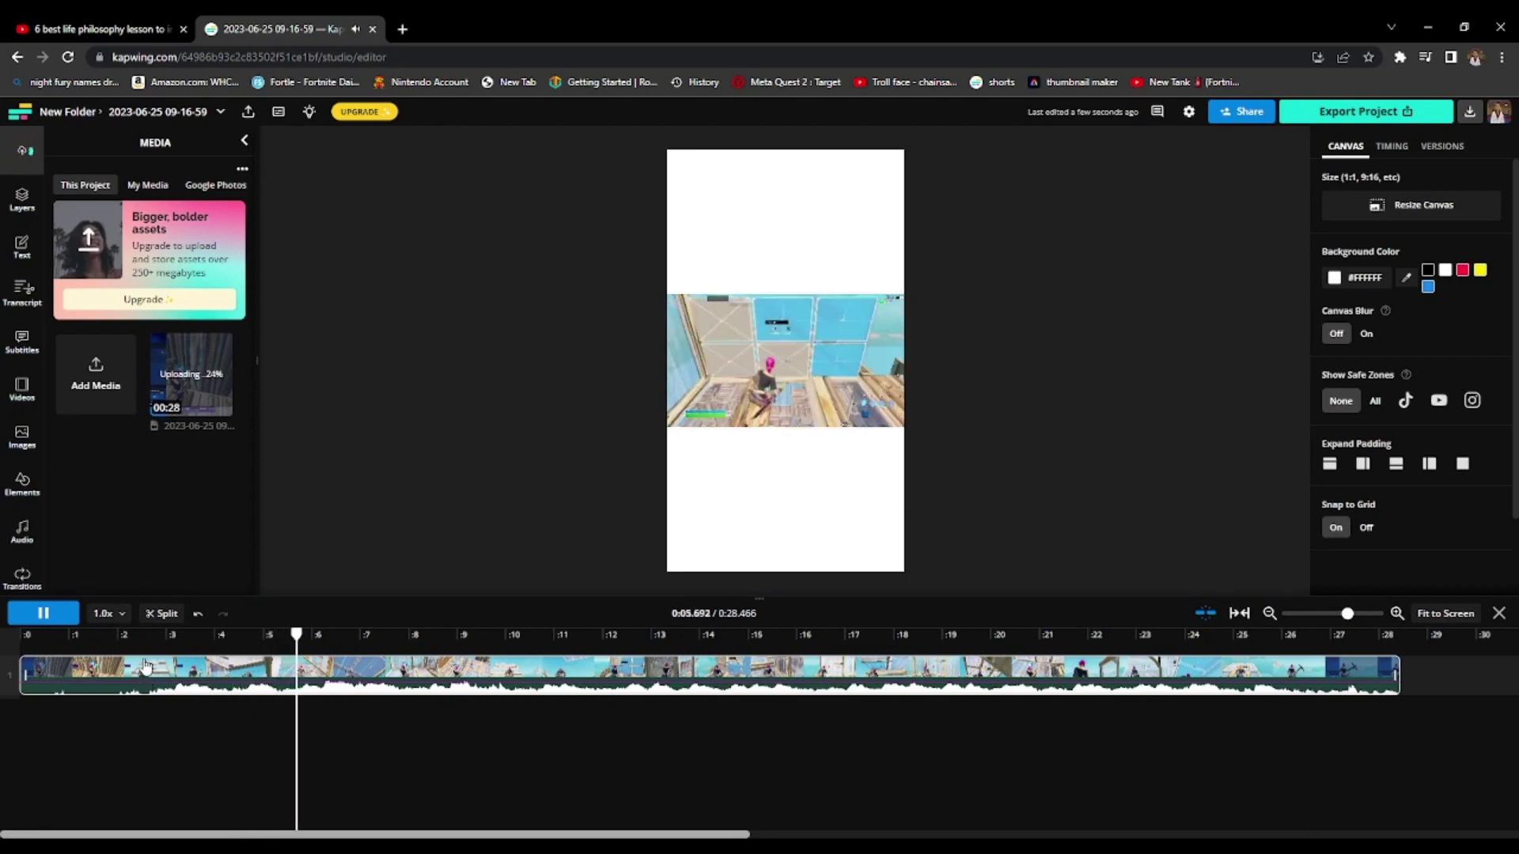
pyautogui.click(160, 614)
pyautogui.click(593, 681)
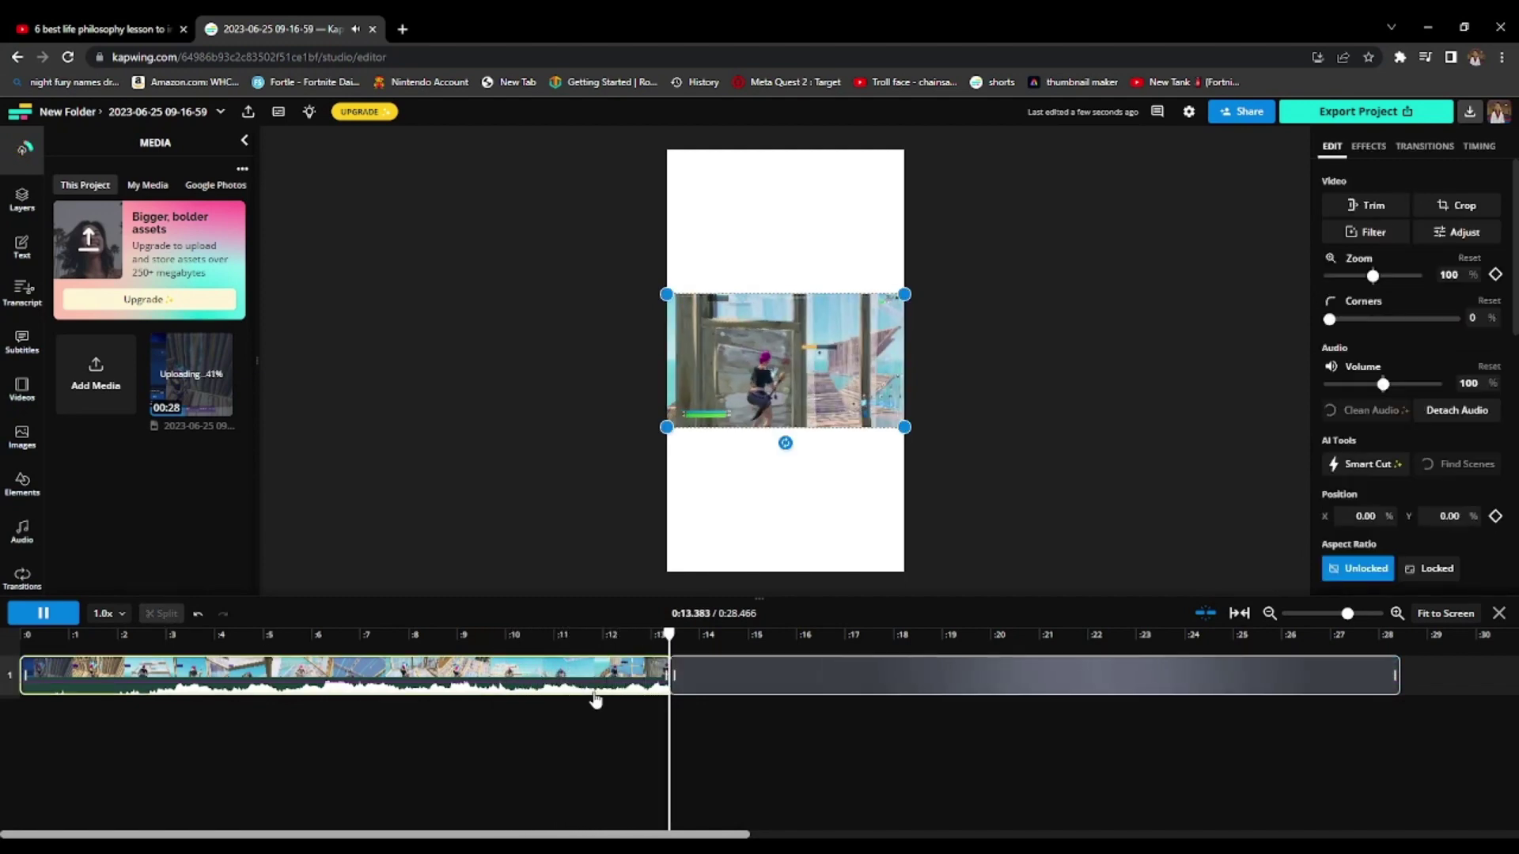
pyautogui.press('Delete')
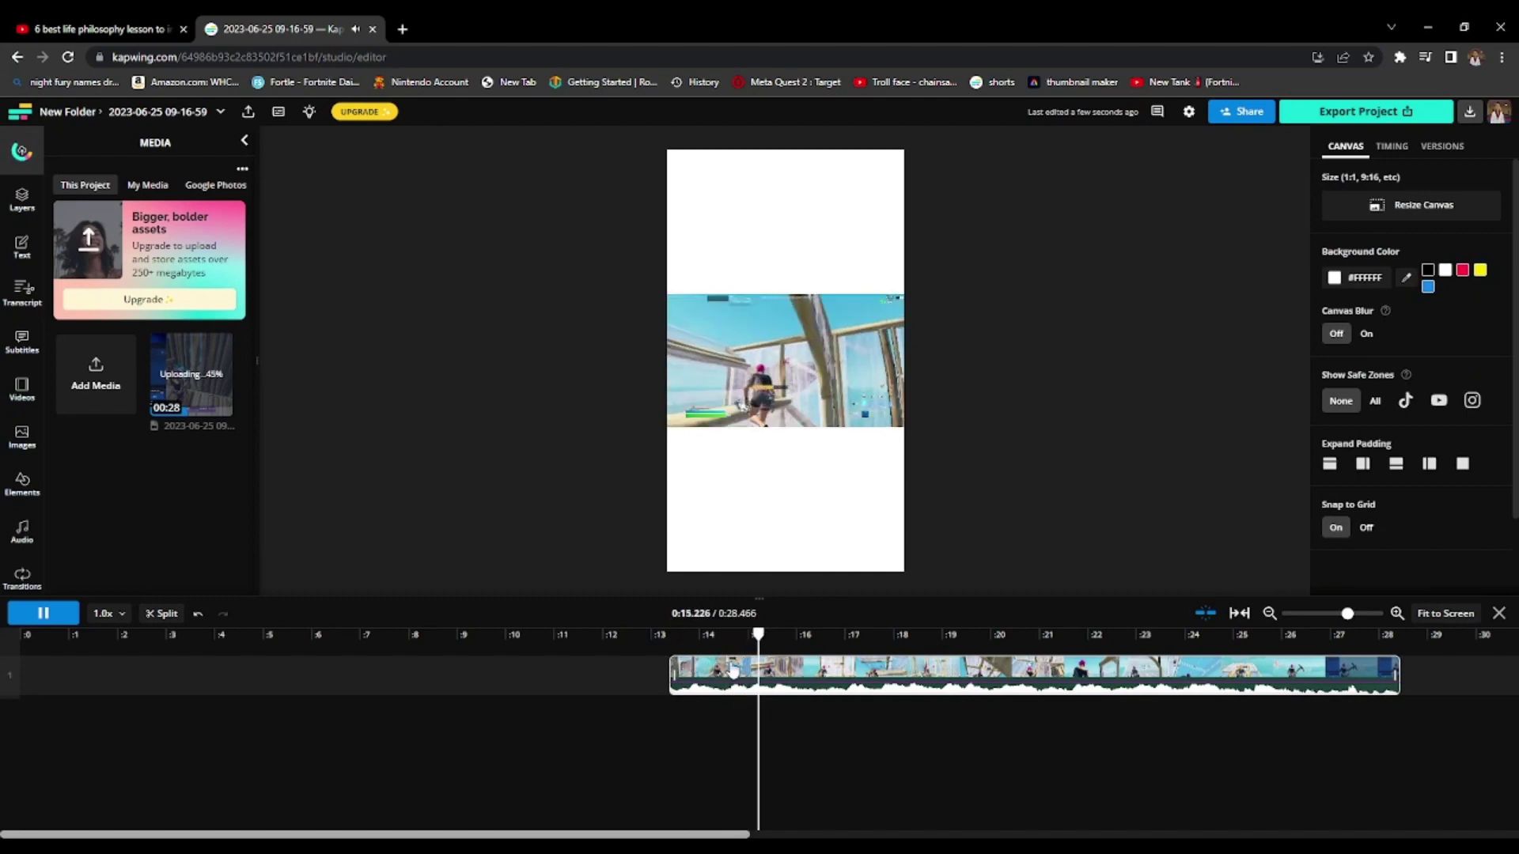
pyautogui.moveTo(687, 667); pyautogui.dragTo(96, 675)
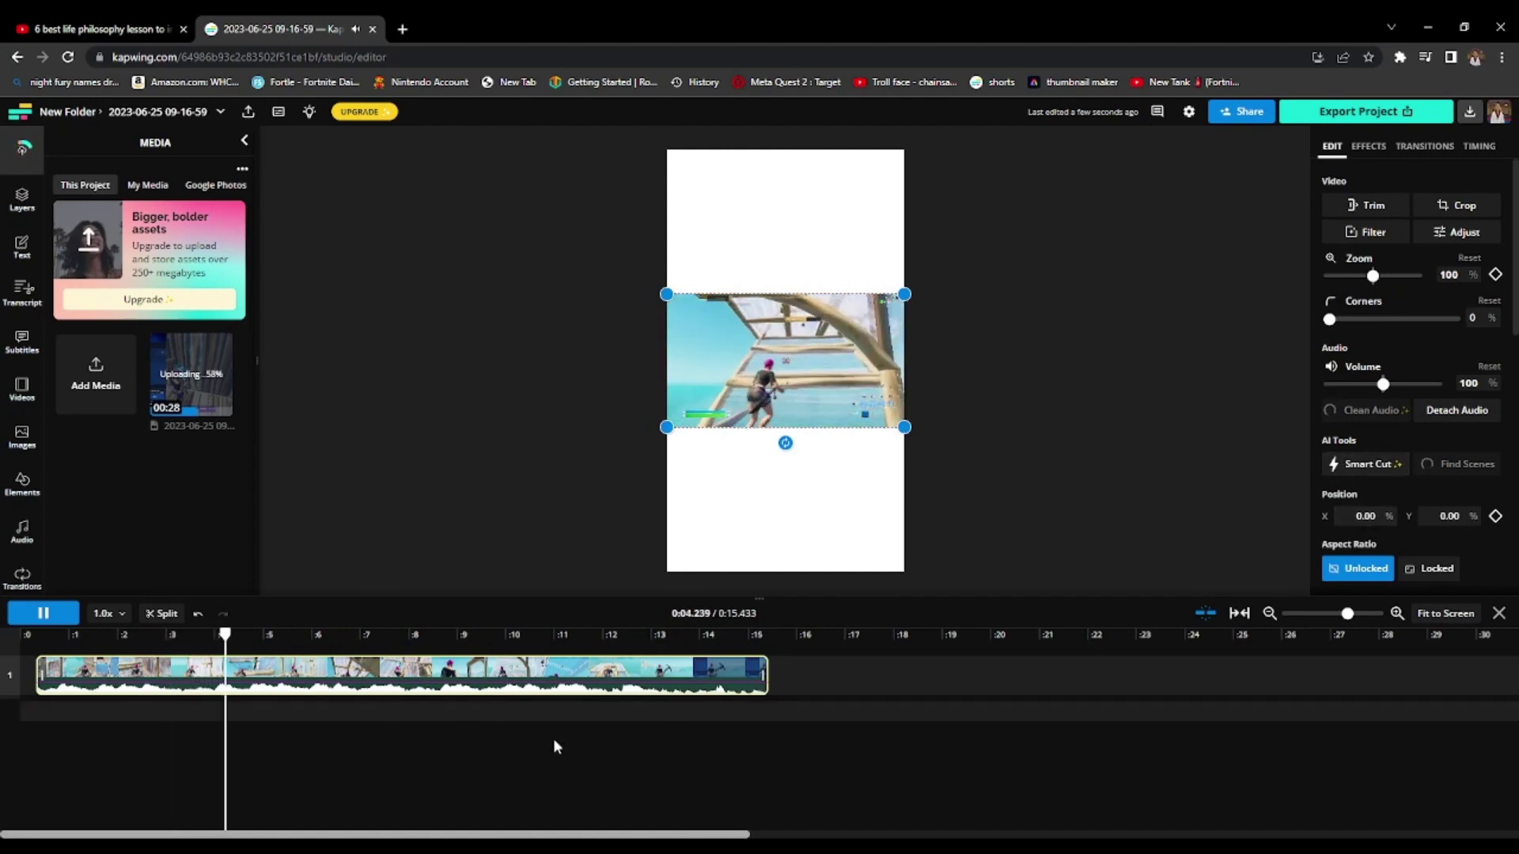
# Turn on Canvas Blur to fill the background and preview the clip from the start.
pyautogui.click(569, 715)
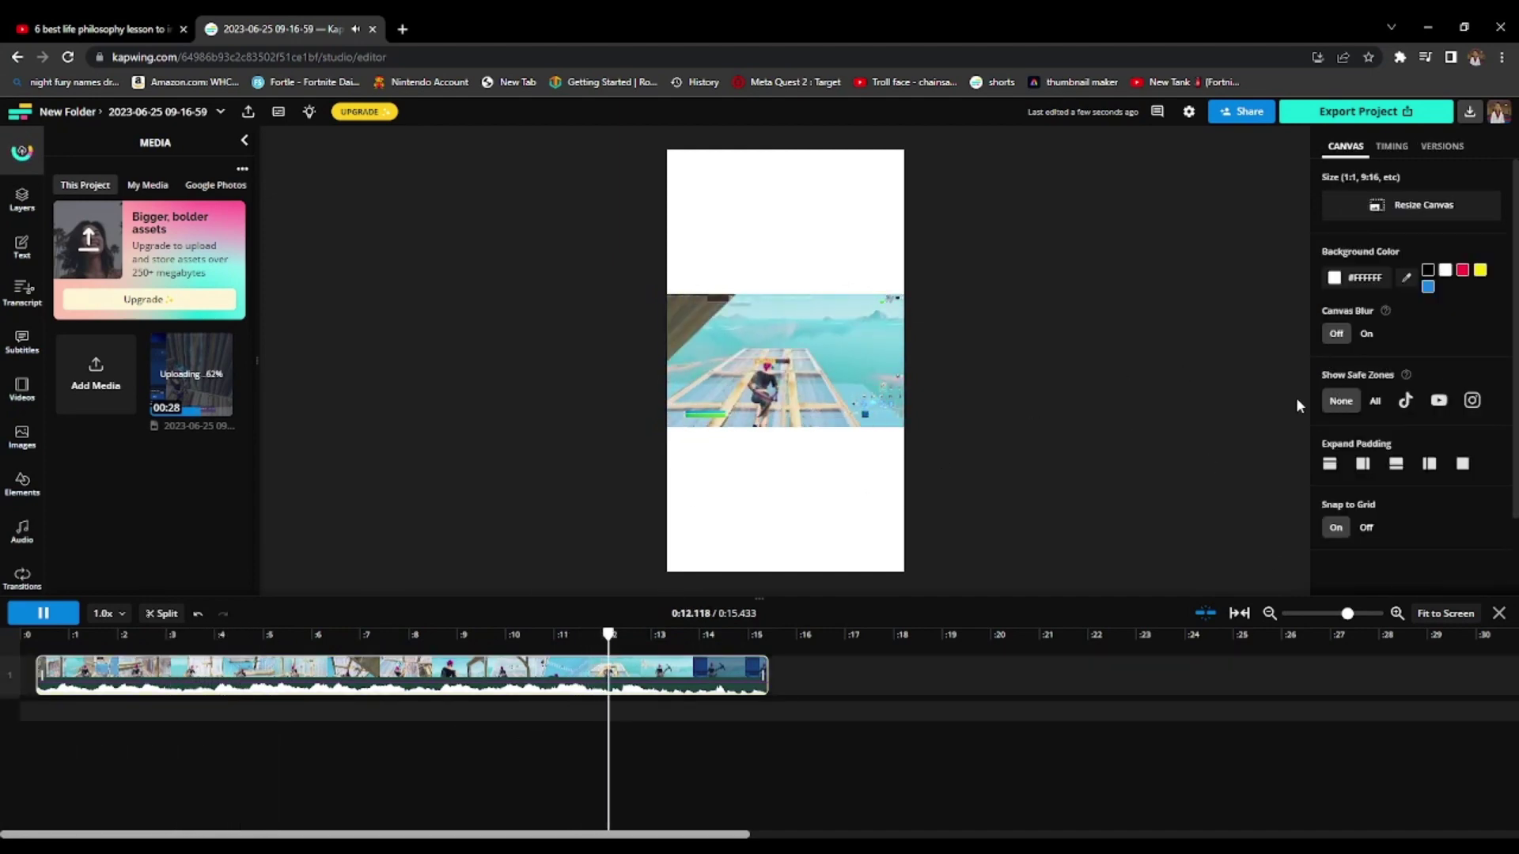
pyautogui.click(1364, 334)
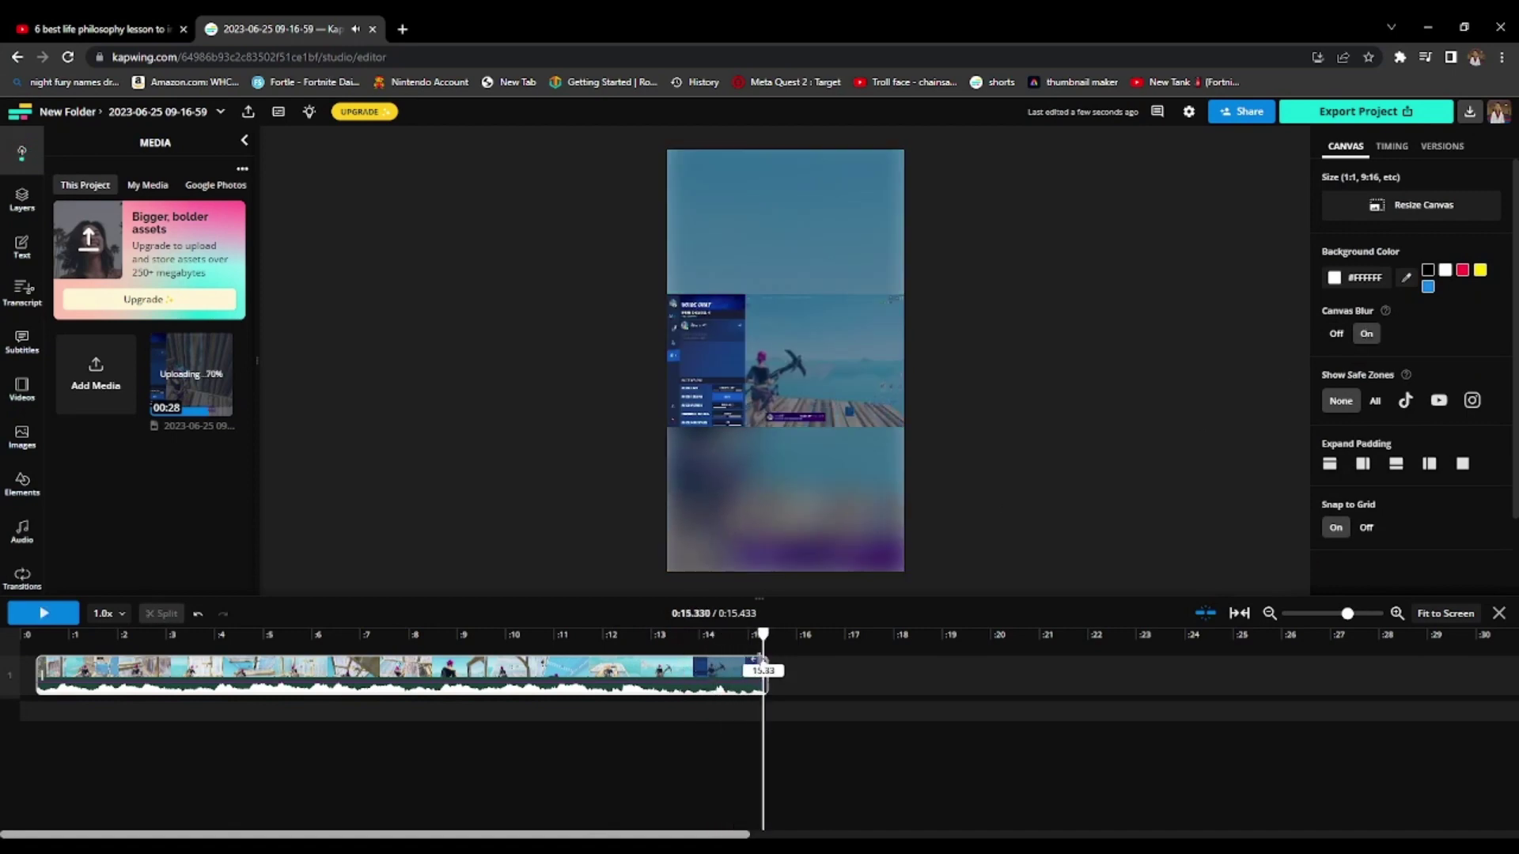
pyautogui.click(4, 641)
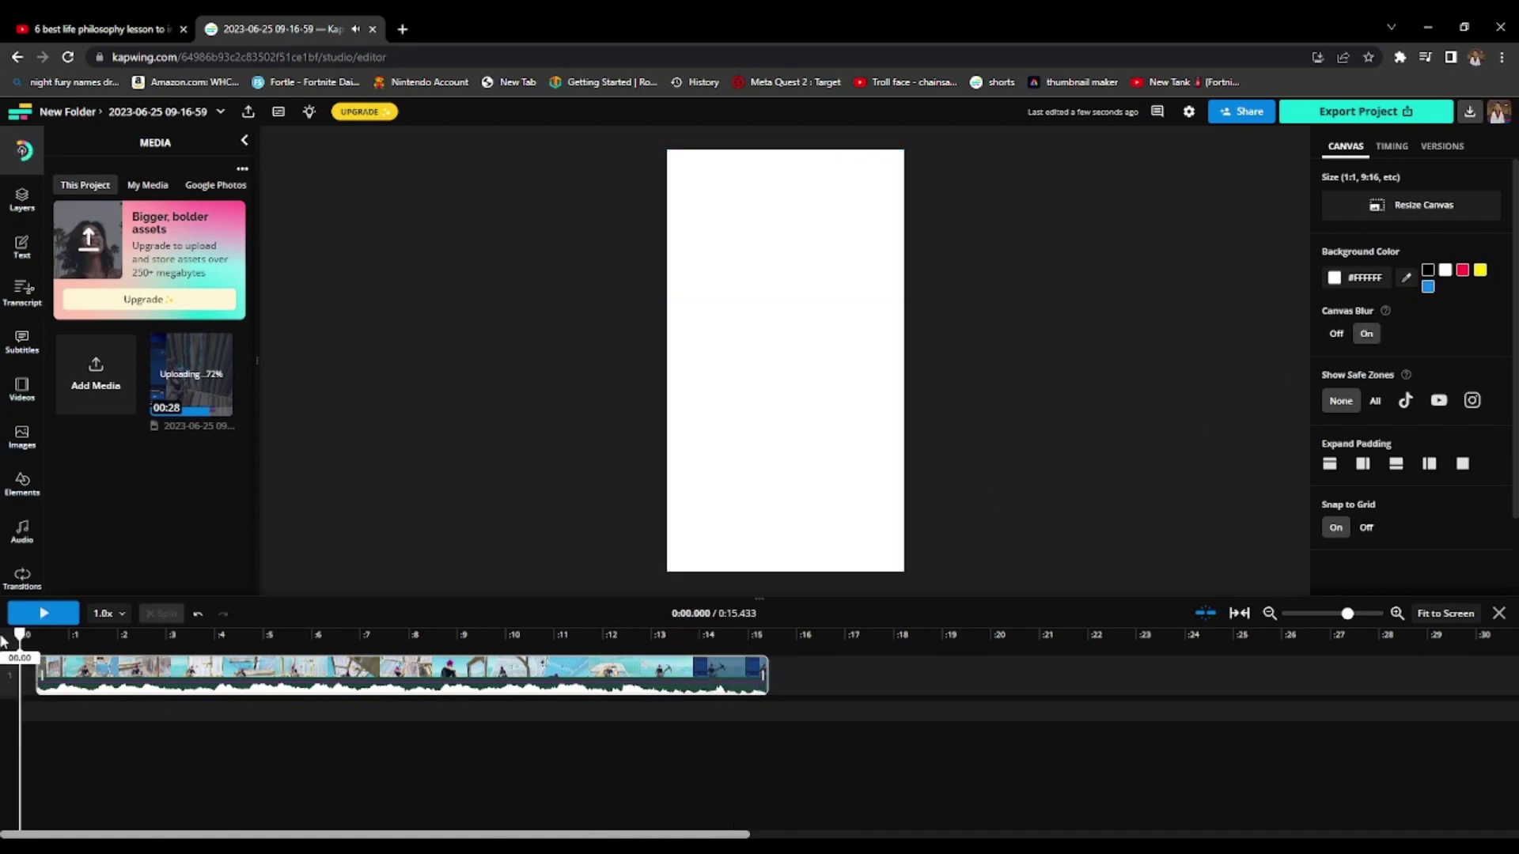
pyautogui.click(153, 671)
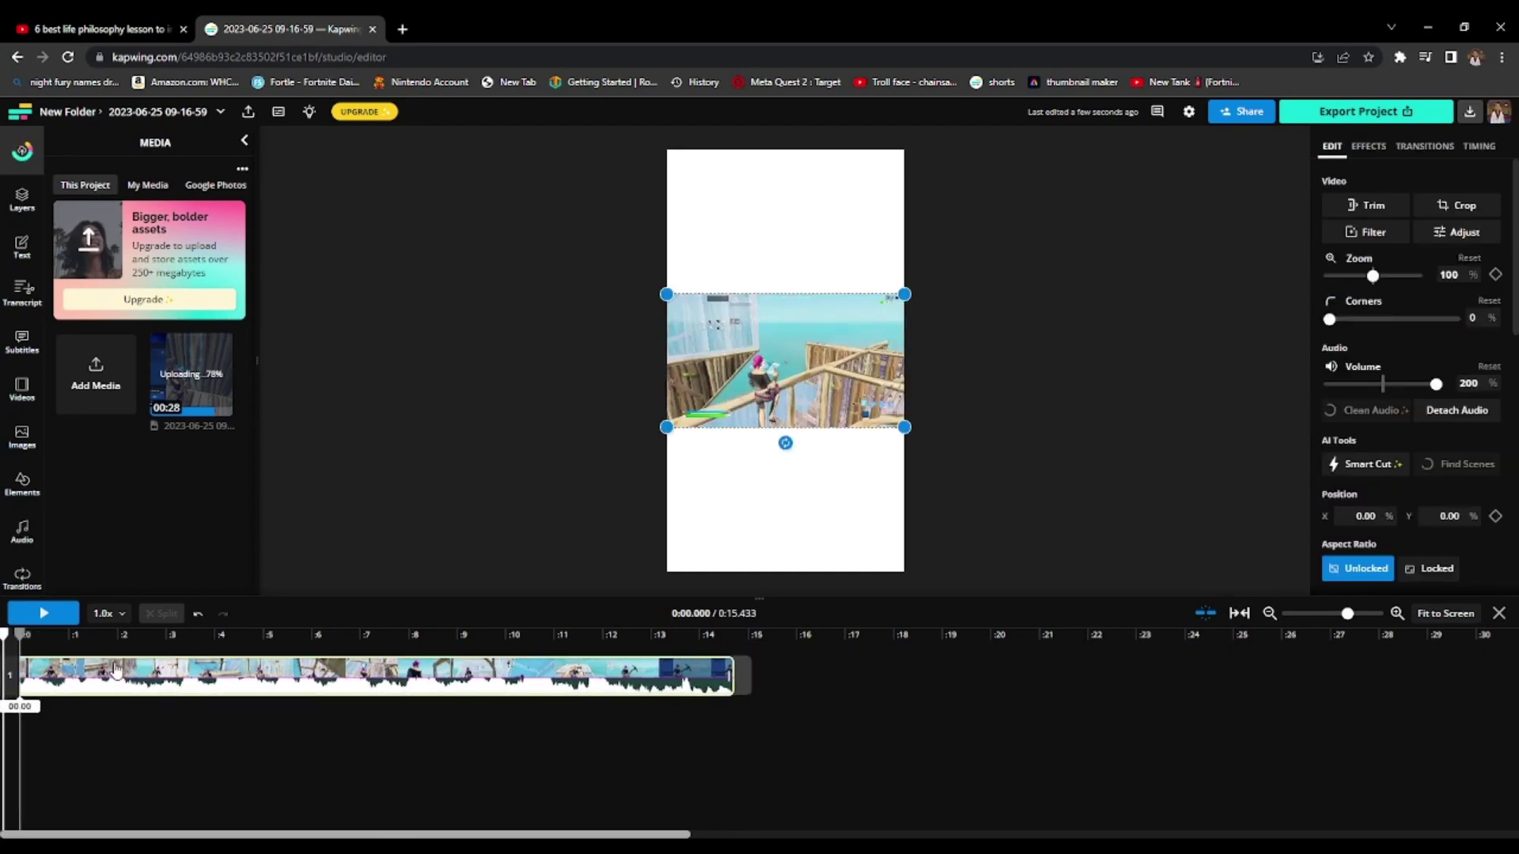
pyautogui.press('space')
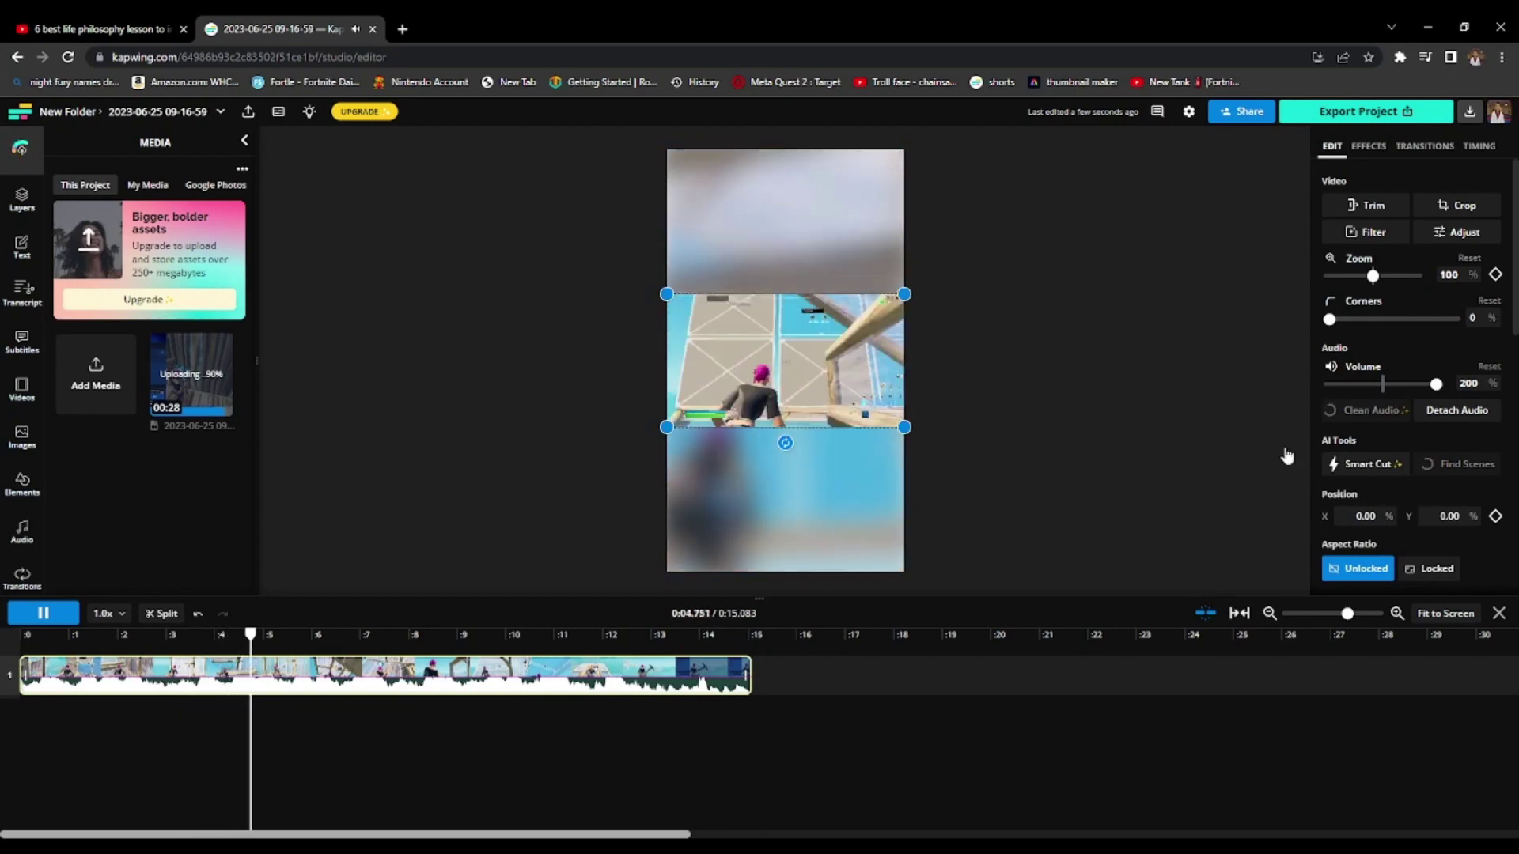
pyautogui.click(1118, 790)
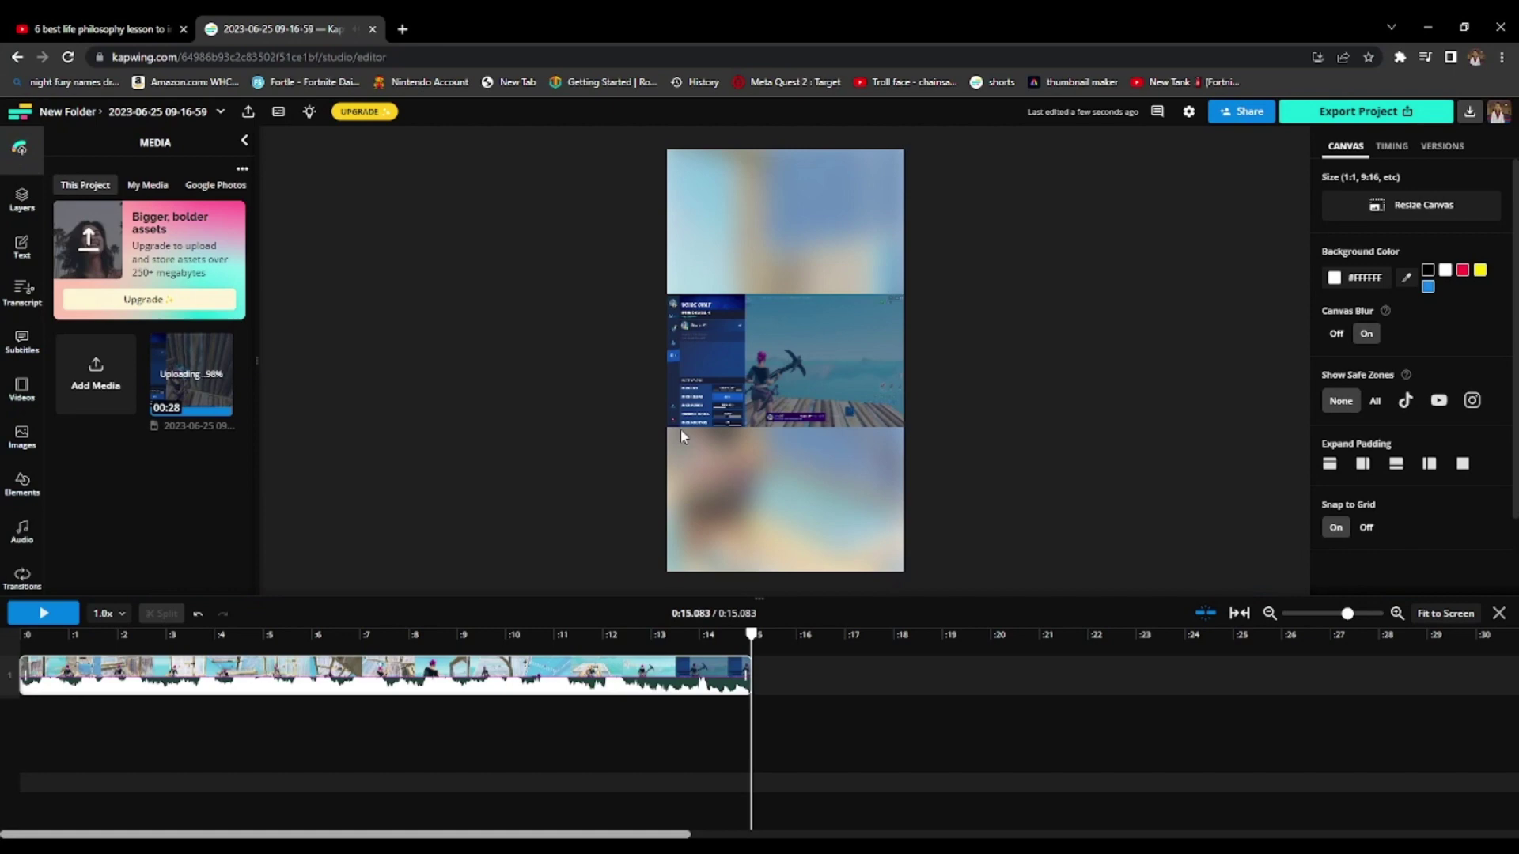
# Export the vertical video as MP4 and download the finished V1 export.
pyautogui.click(1379, 113)
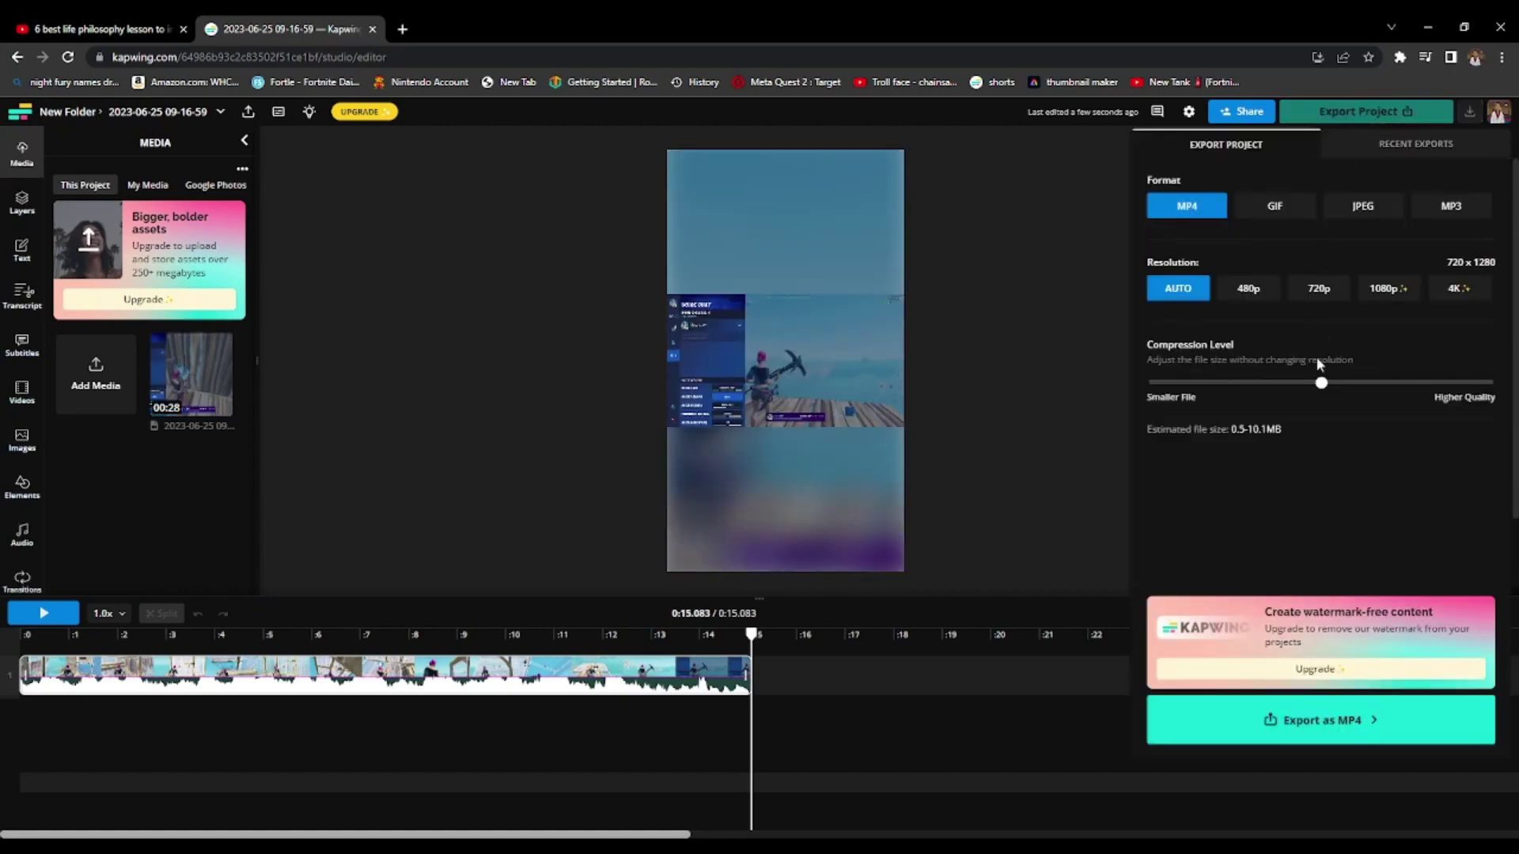
pyautogui.click(1242, 720)
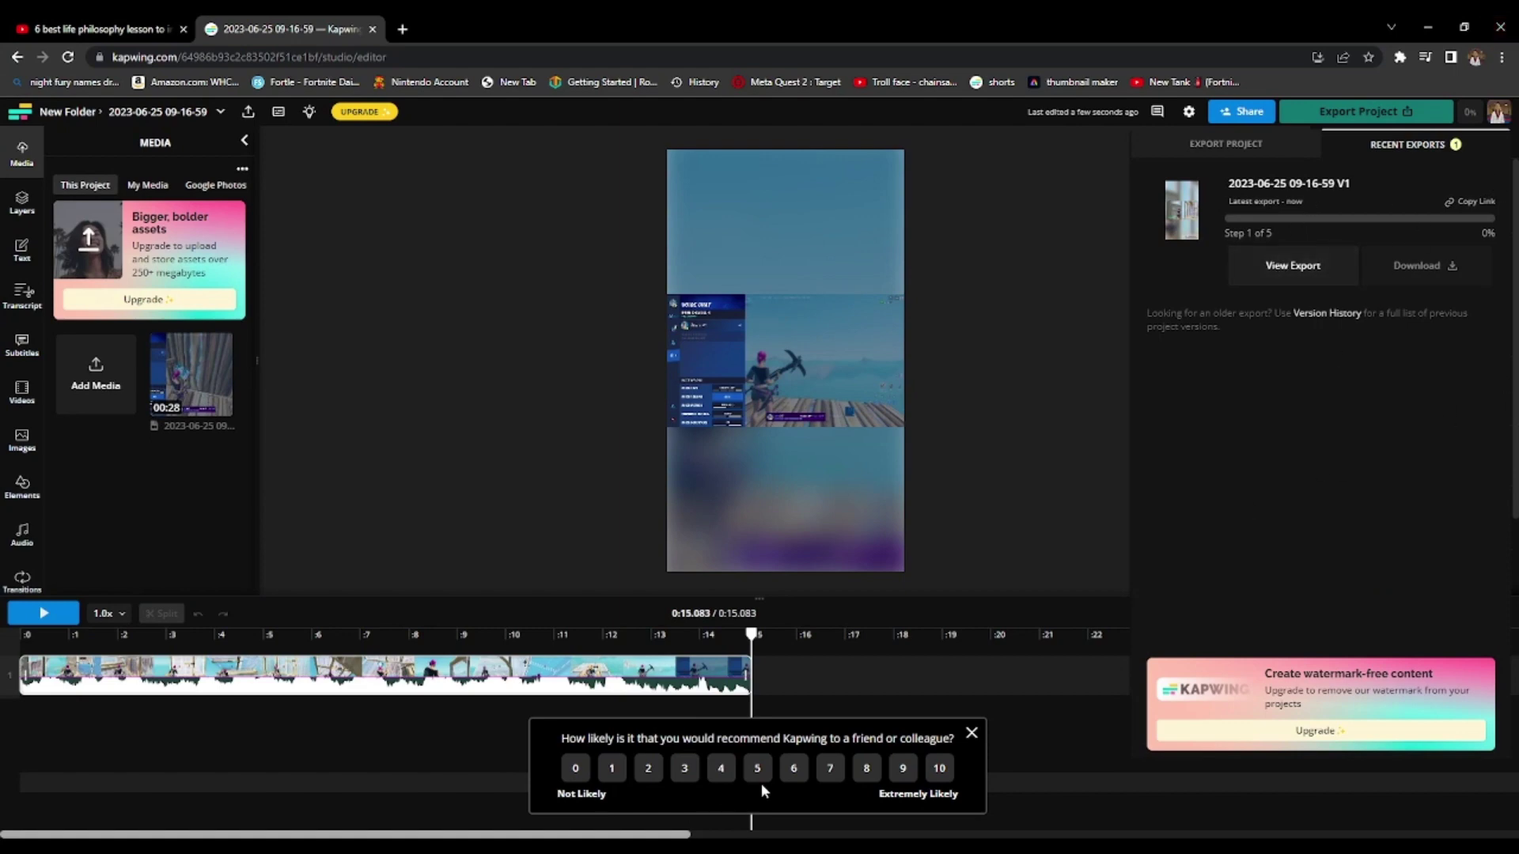
pyautogui.click(973, 732)
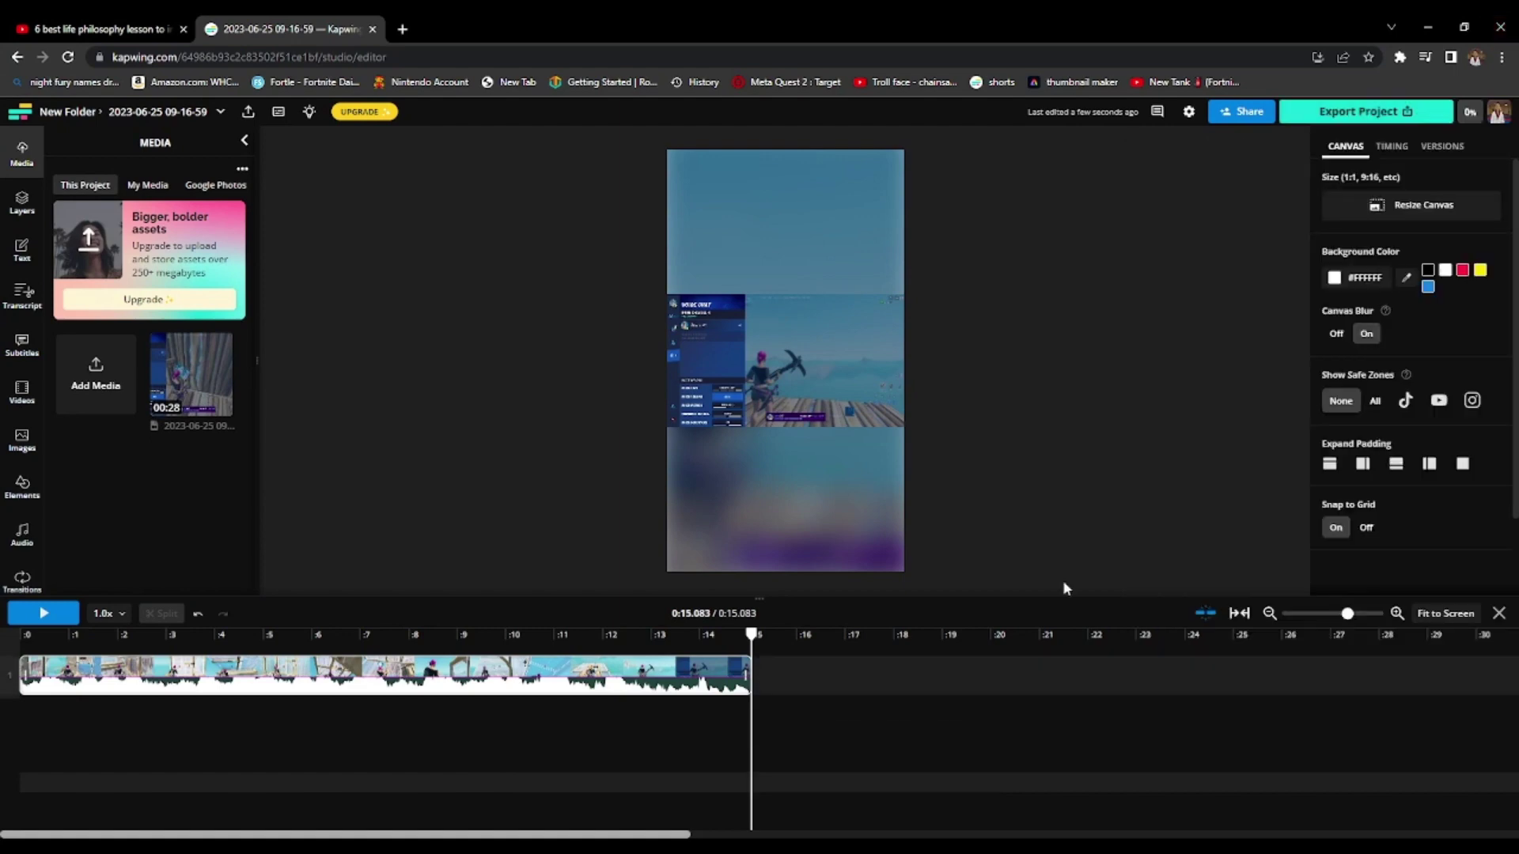
pyautogui.click(1300, 111)
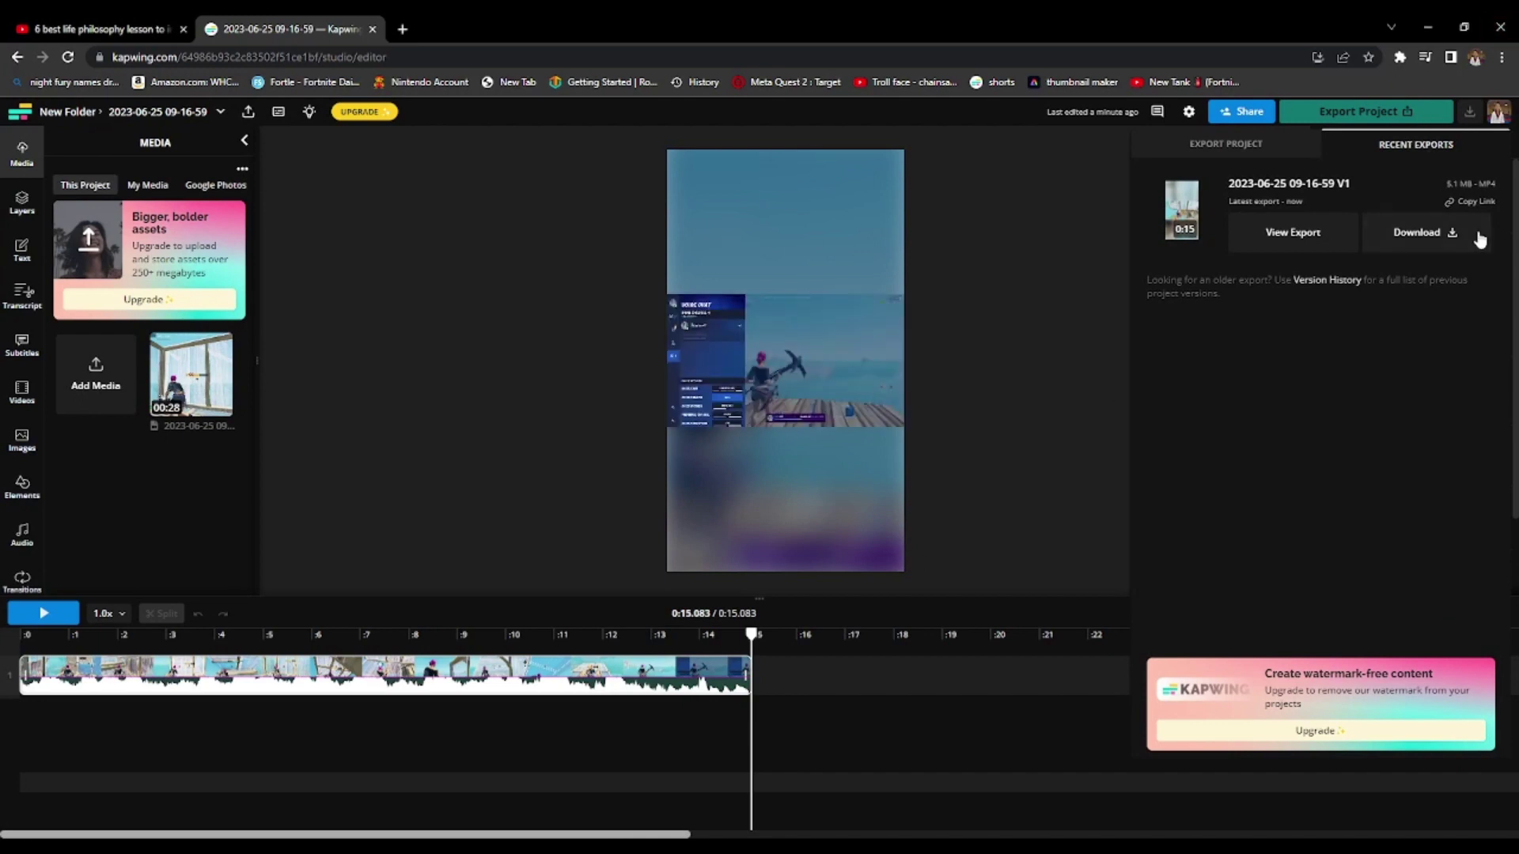
pyautogui.click(1413, 231)
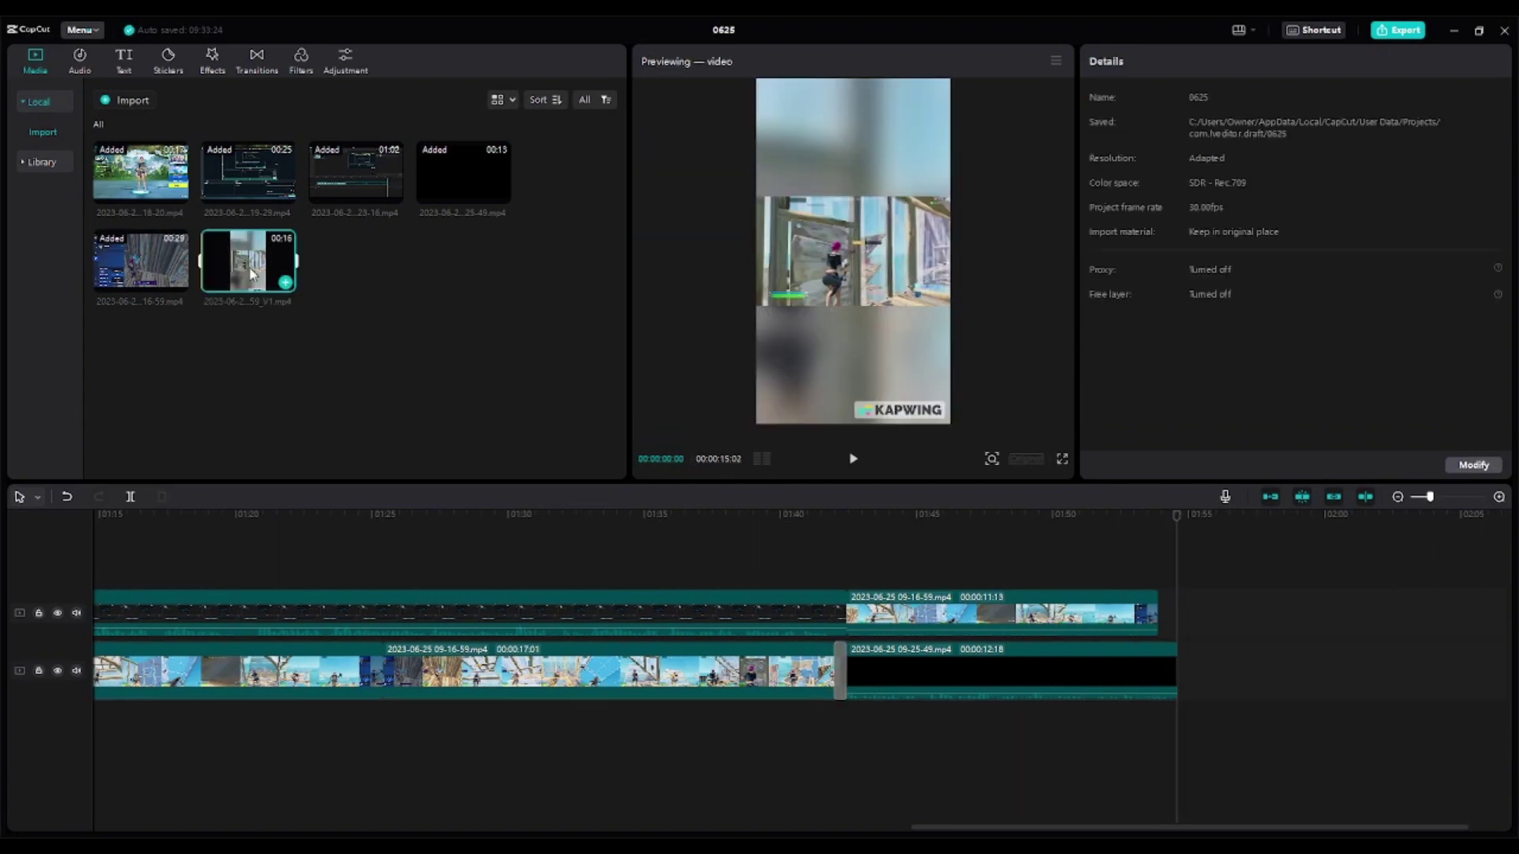
# Place the vertical Kapwing clip on the top track after the 09-16-59 clip and preview it.
pyautogui.moveTo(252, 273); pyautogui.dragTo(1161, 612)
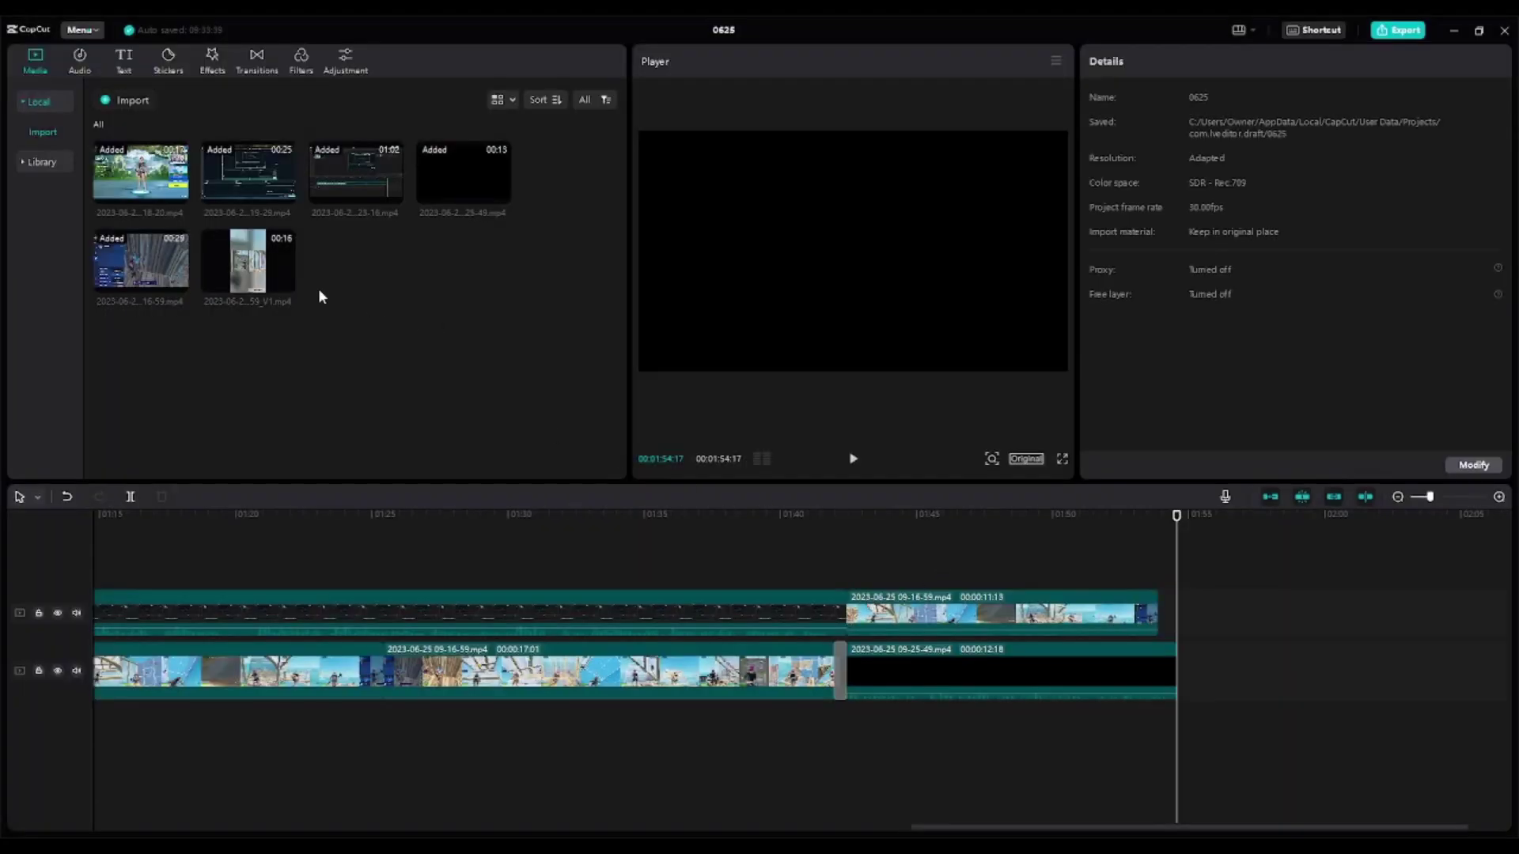
pyautogui.moveTo(248, 261); pyautogui.dragTo(1157, 558)
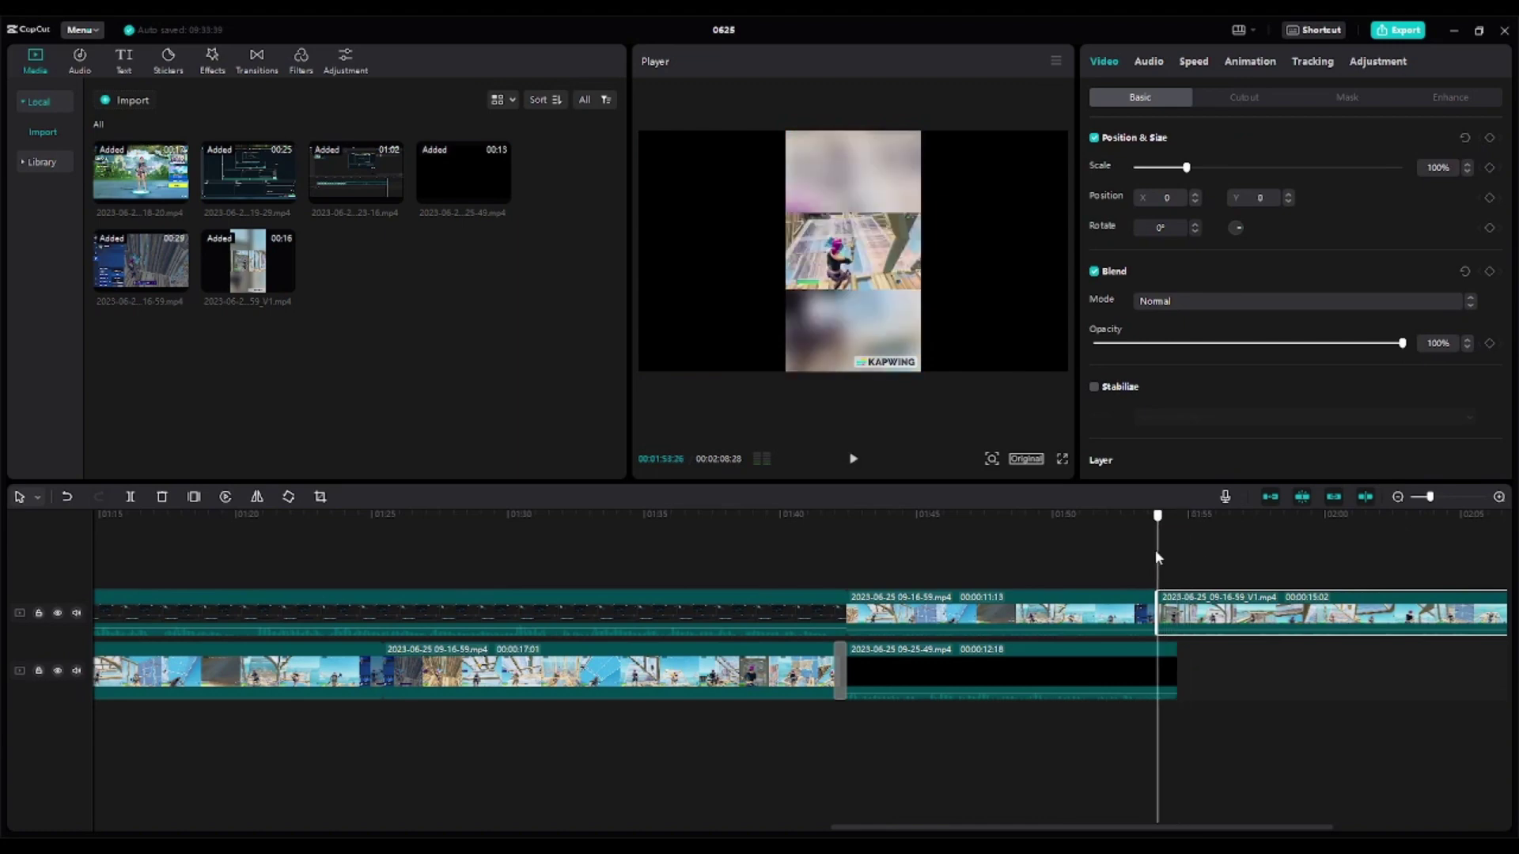
pyautogui.press('space')
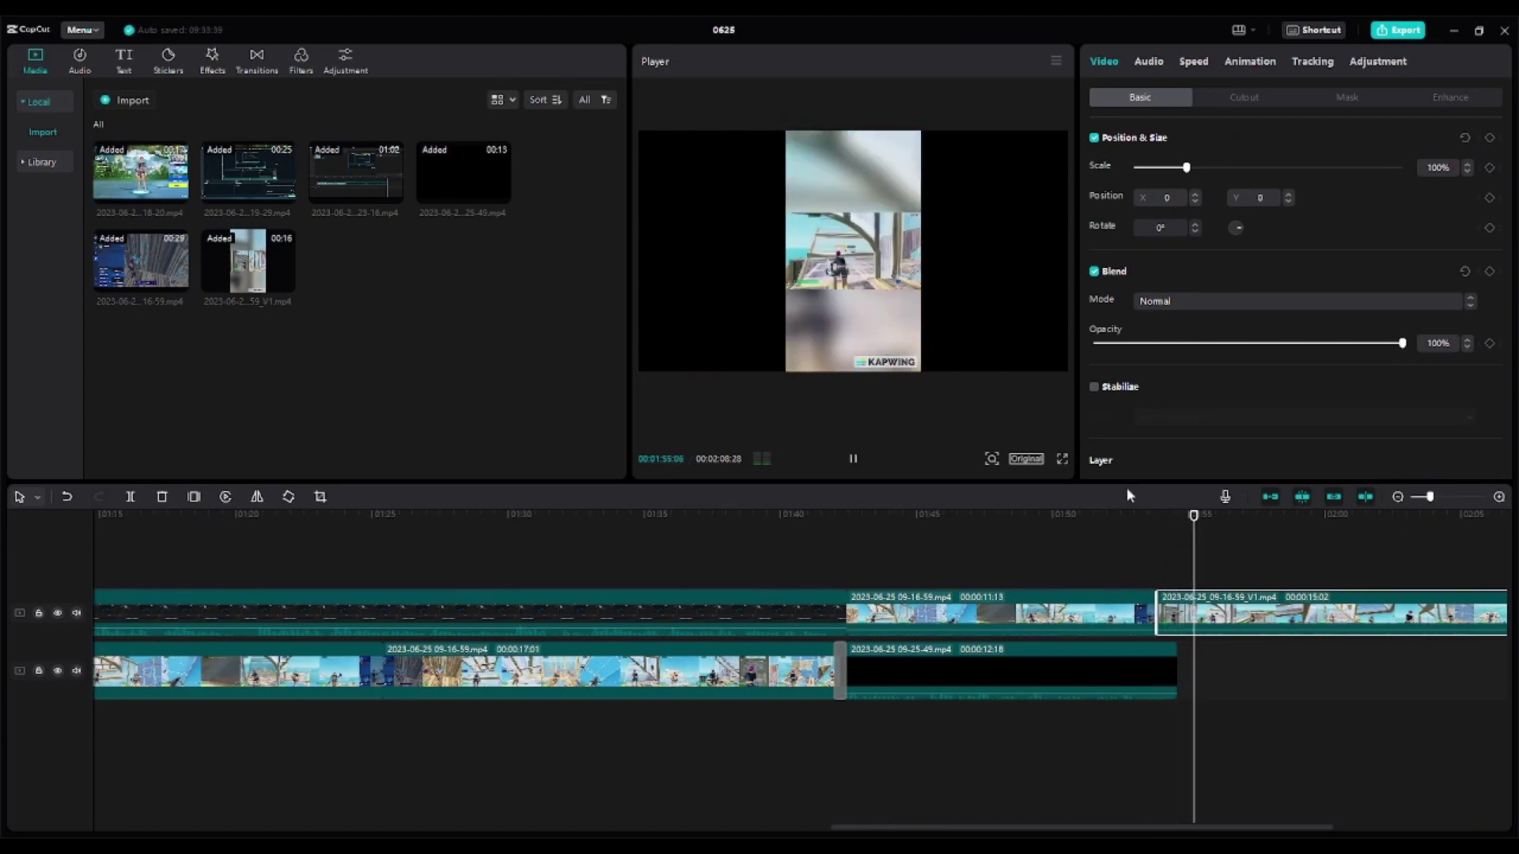
pyautogui.press('space')
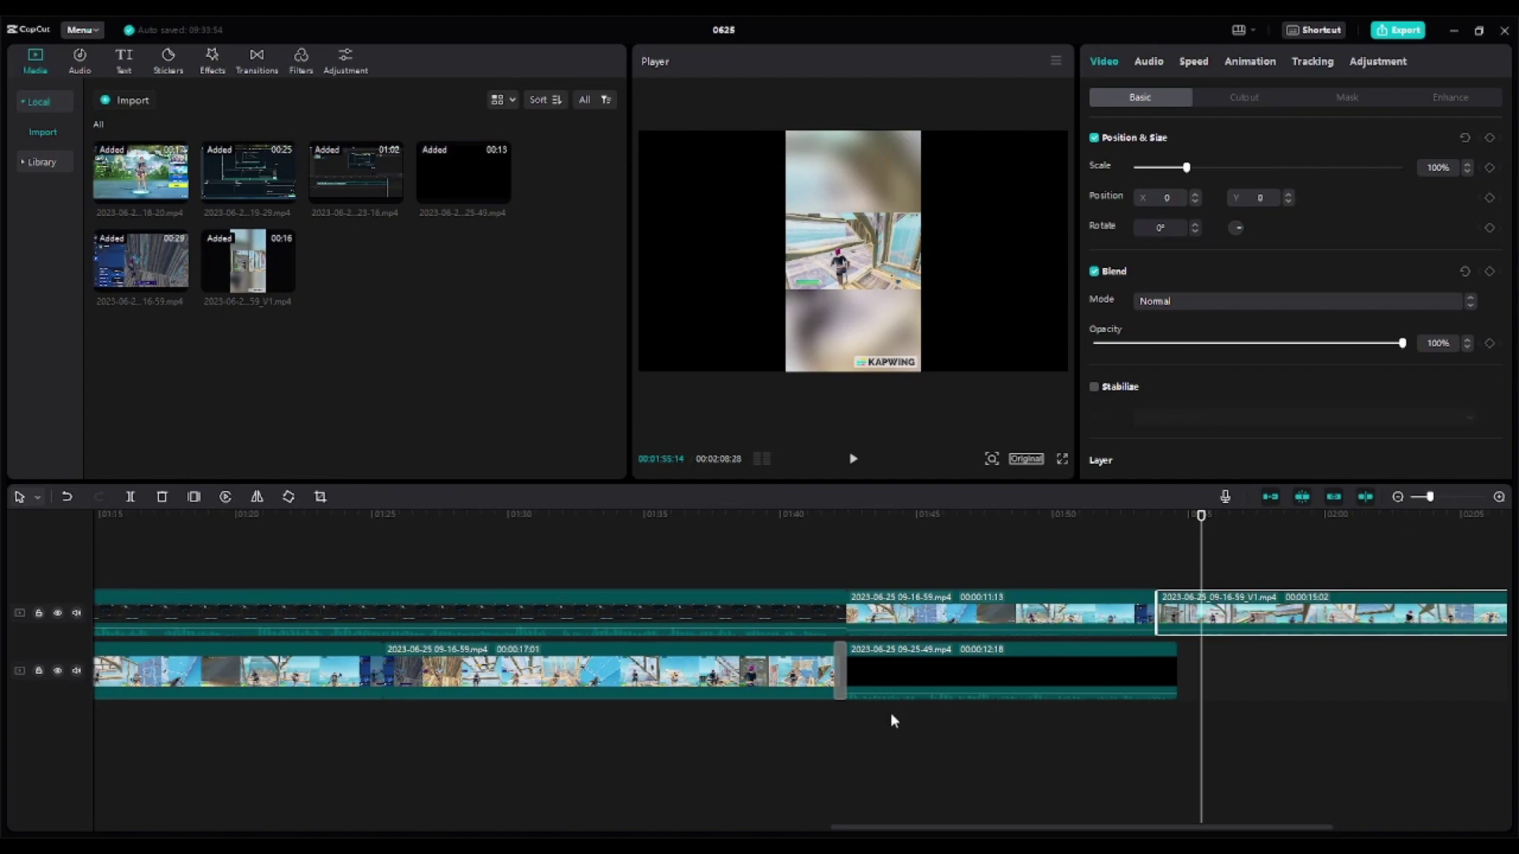
# Try deleting the 09-16-59 clip and repositioning the vertical clip, then undo those changes.
pyautogui.moveTo(1215, 616); pyautogui.dragTo(1064, 628)
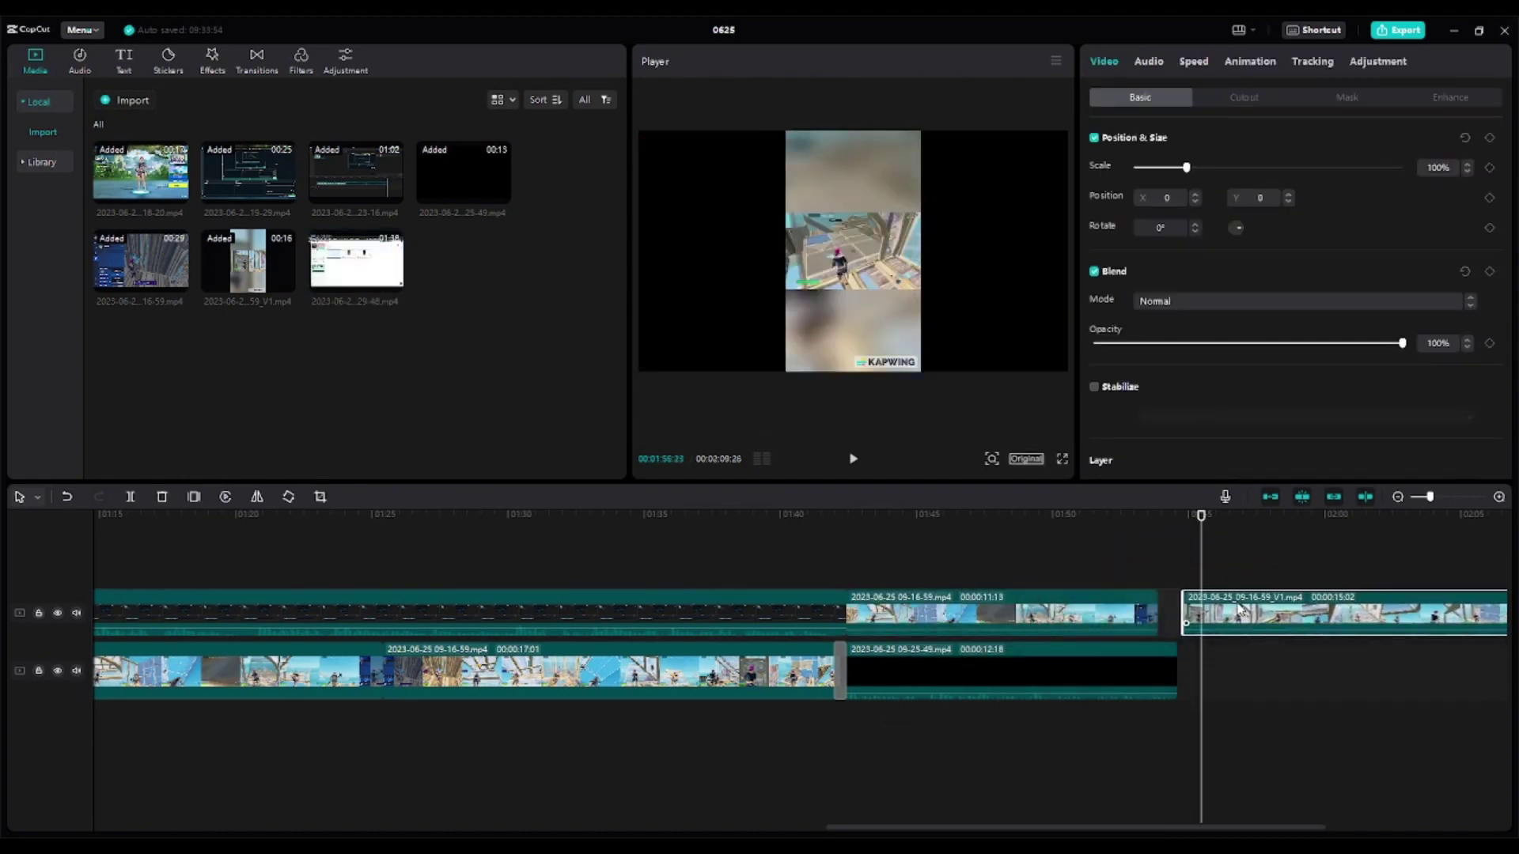
pyautogui.click(1067, 601)
pyautogui.press('Delete')
pyautogui.moveTo(1195, 603); pyautogui.dragTo(857, 602)
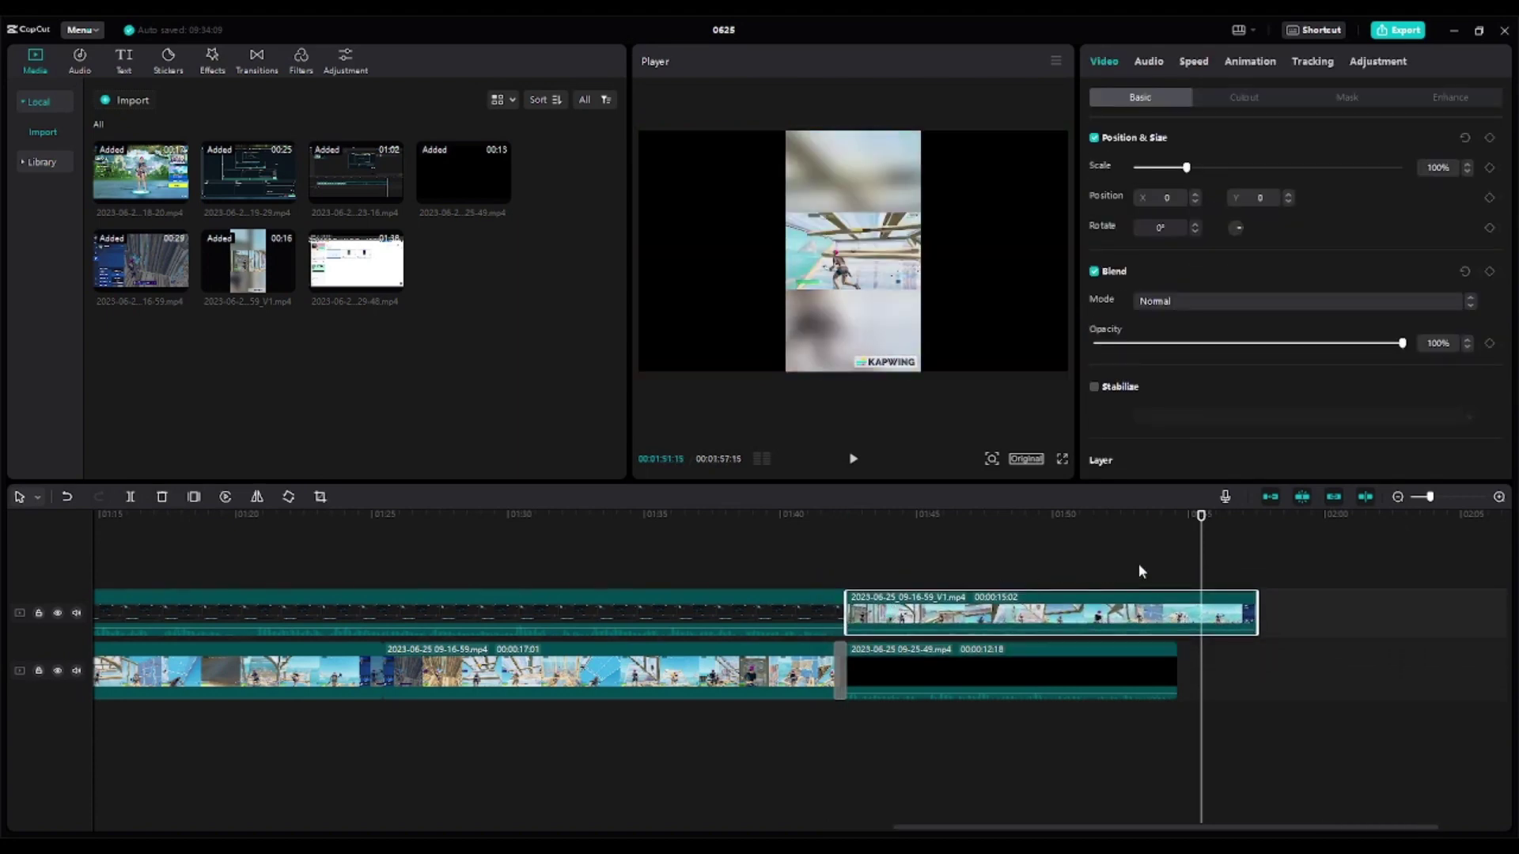
pyautogui.moveTo(1200, 559); pyautogui.dragTo(846, 577)
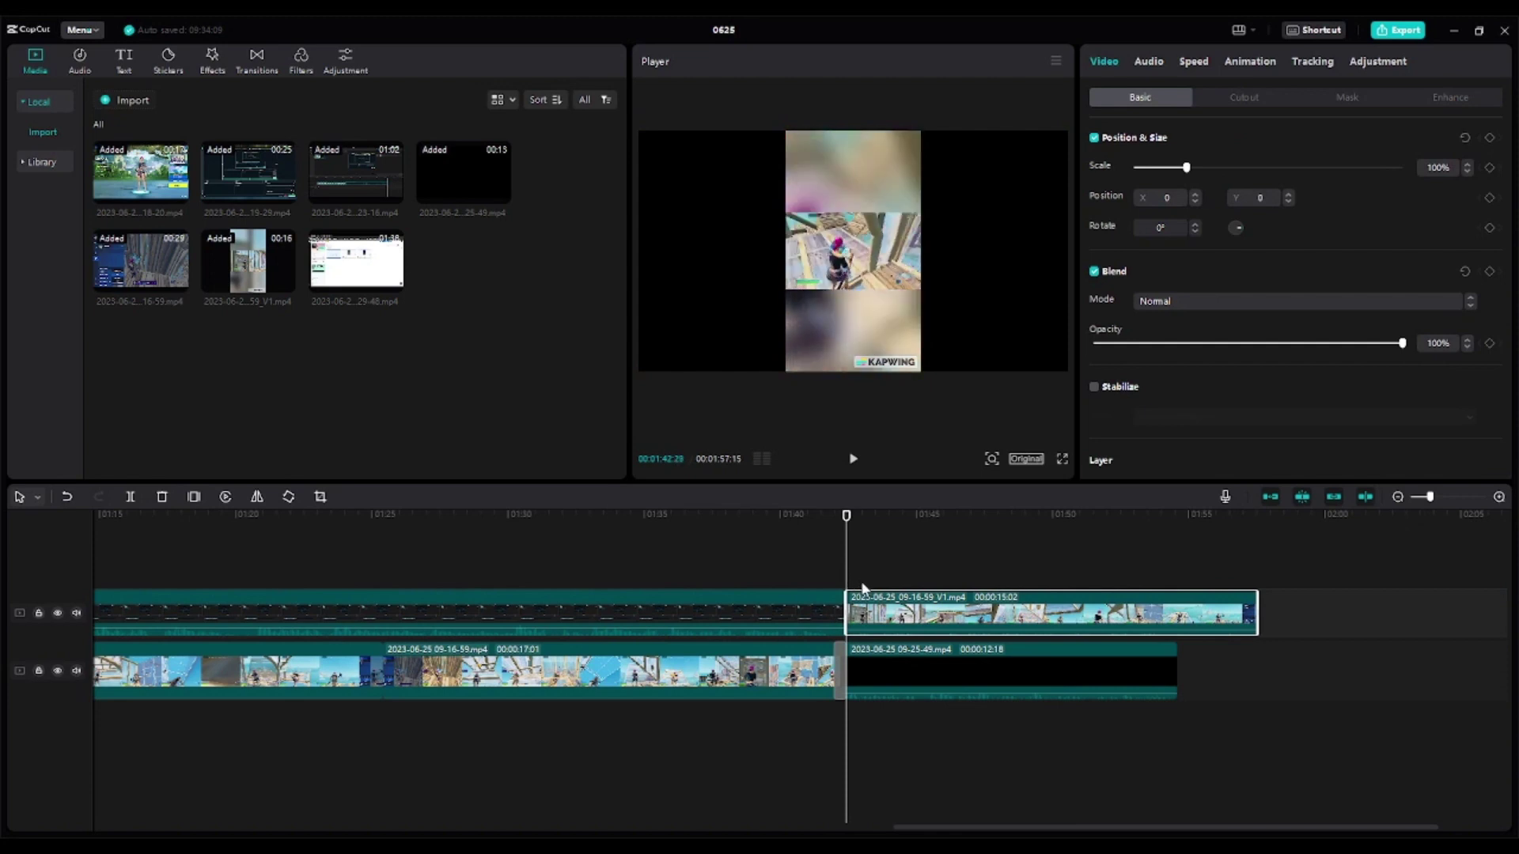
pyautogui.moveTo(881, 601); pyautogui.dragTo(944, 603)
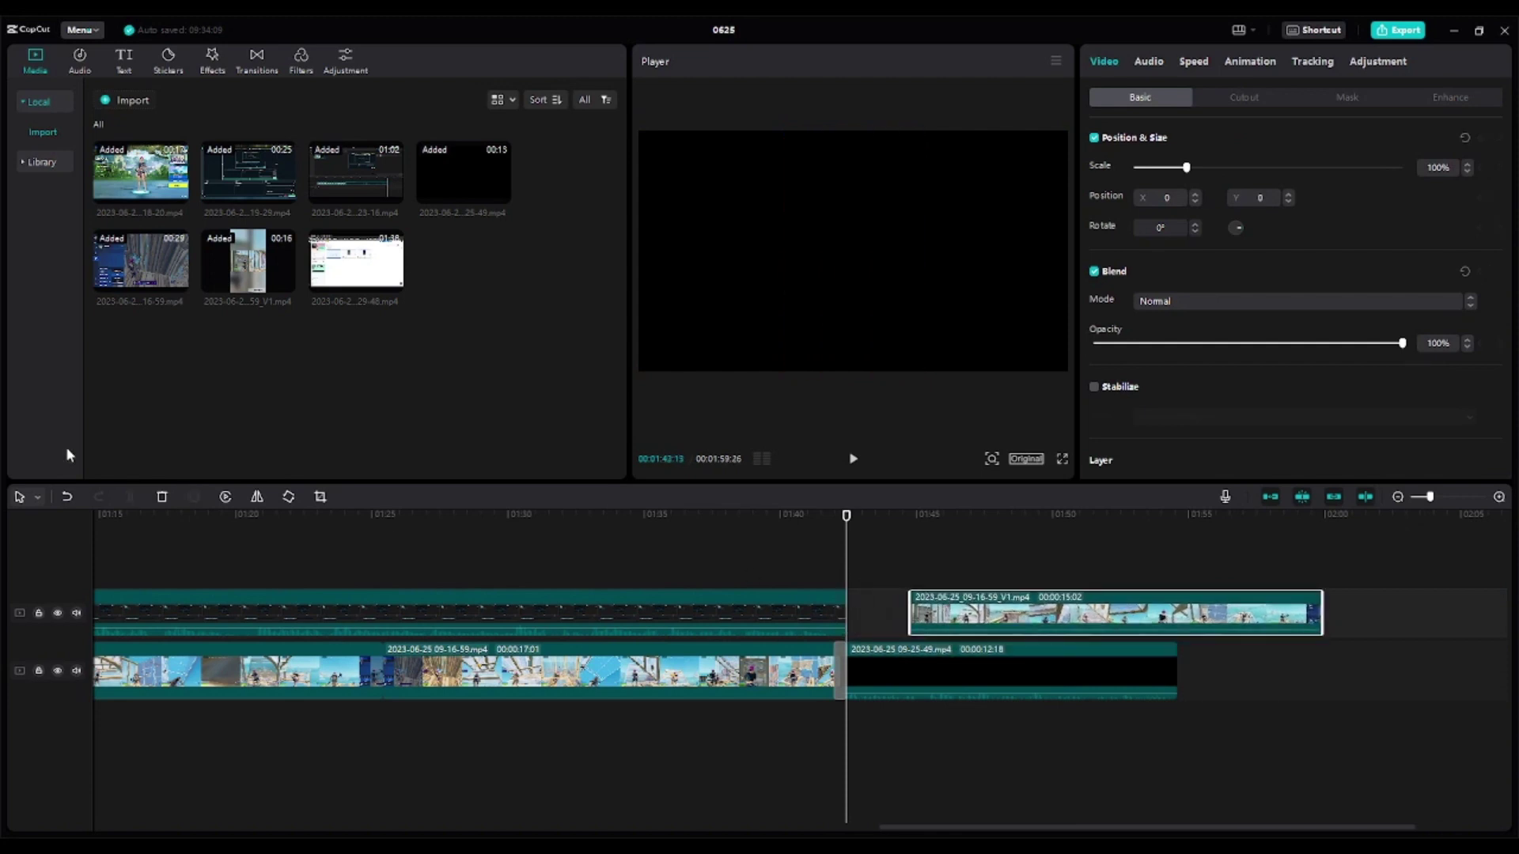
pyautogui.click(67, 496)
pyautogui.click(67, 496)
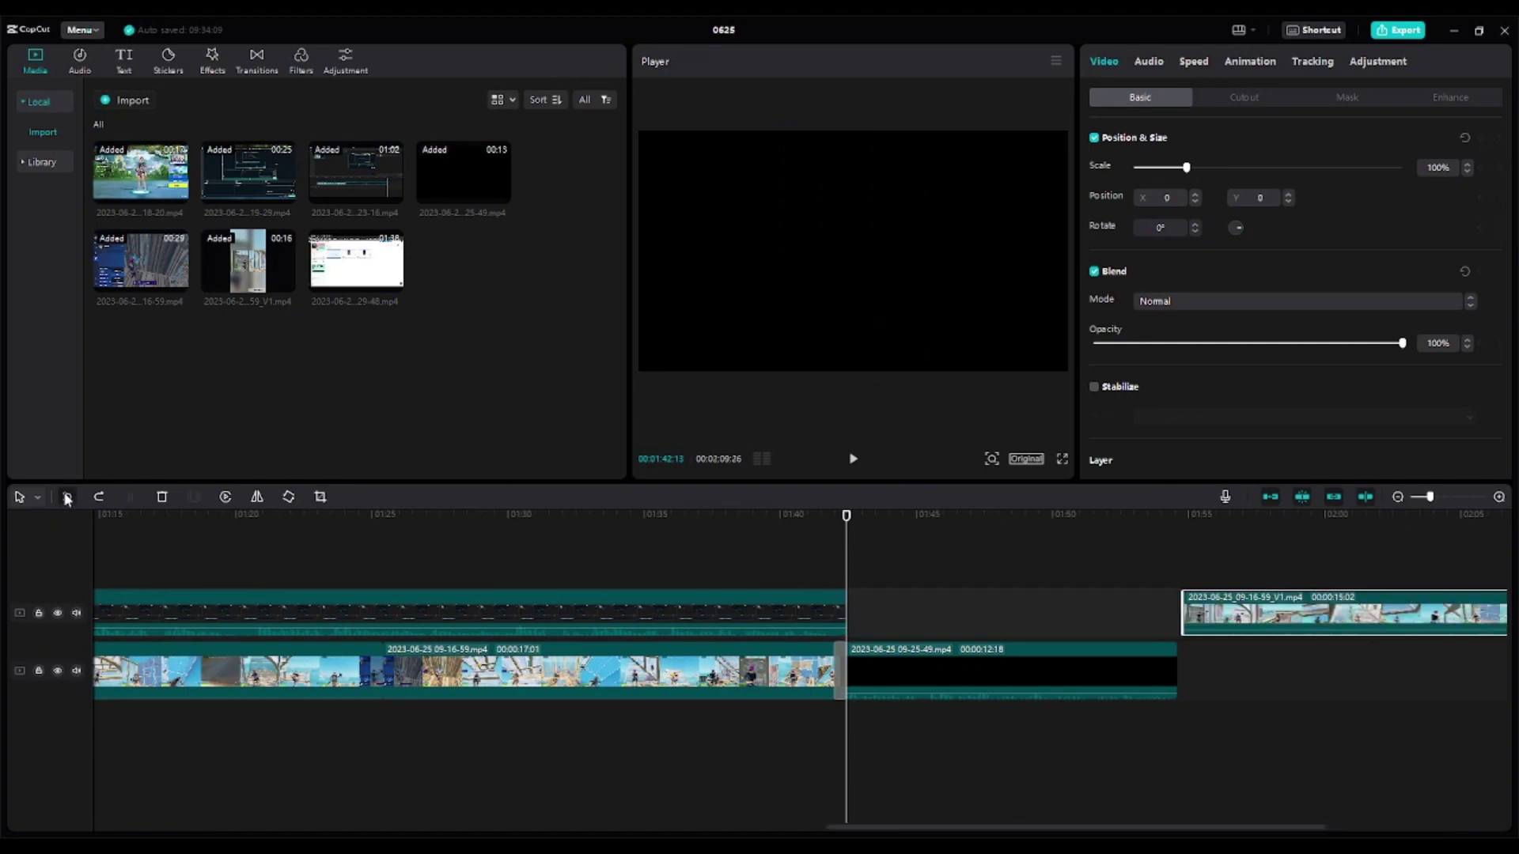
pyautogui.click(66, 496)
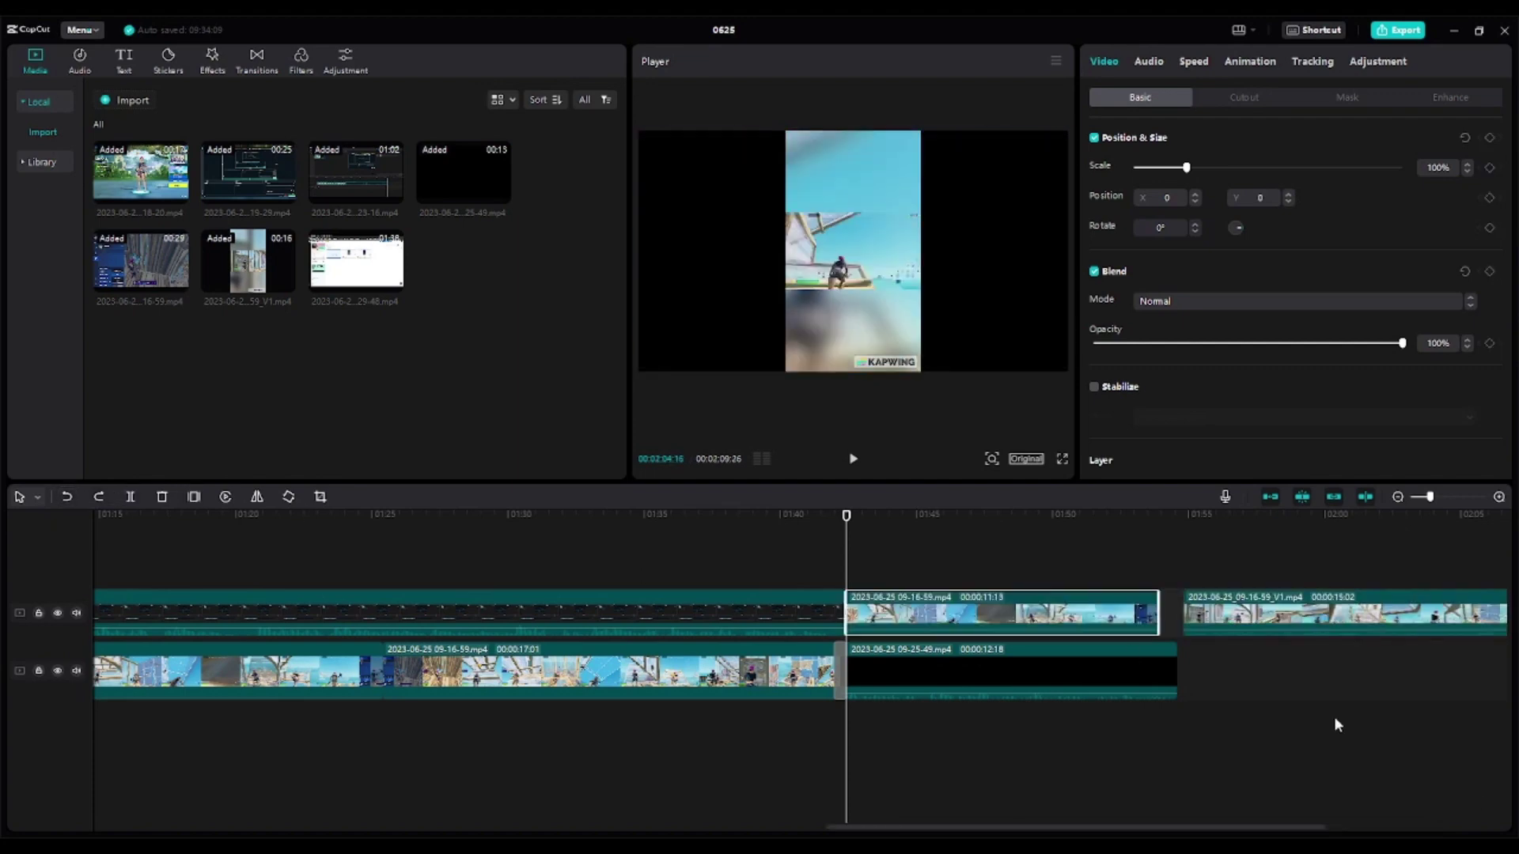
# Preview the join, then delete the vertical Kapwing clip from the timeline.
pyautogui.click(985, 580)
pyautogui.press('space')
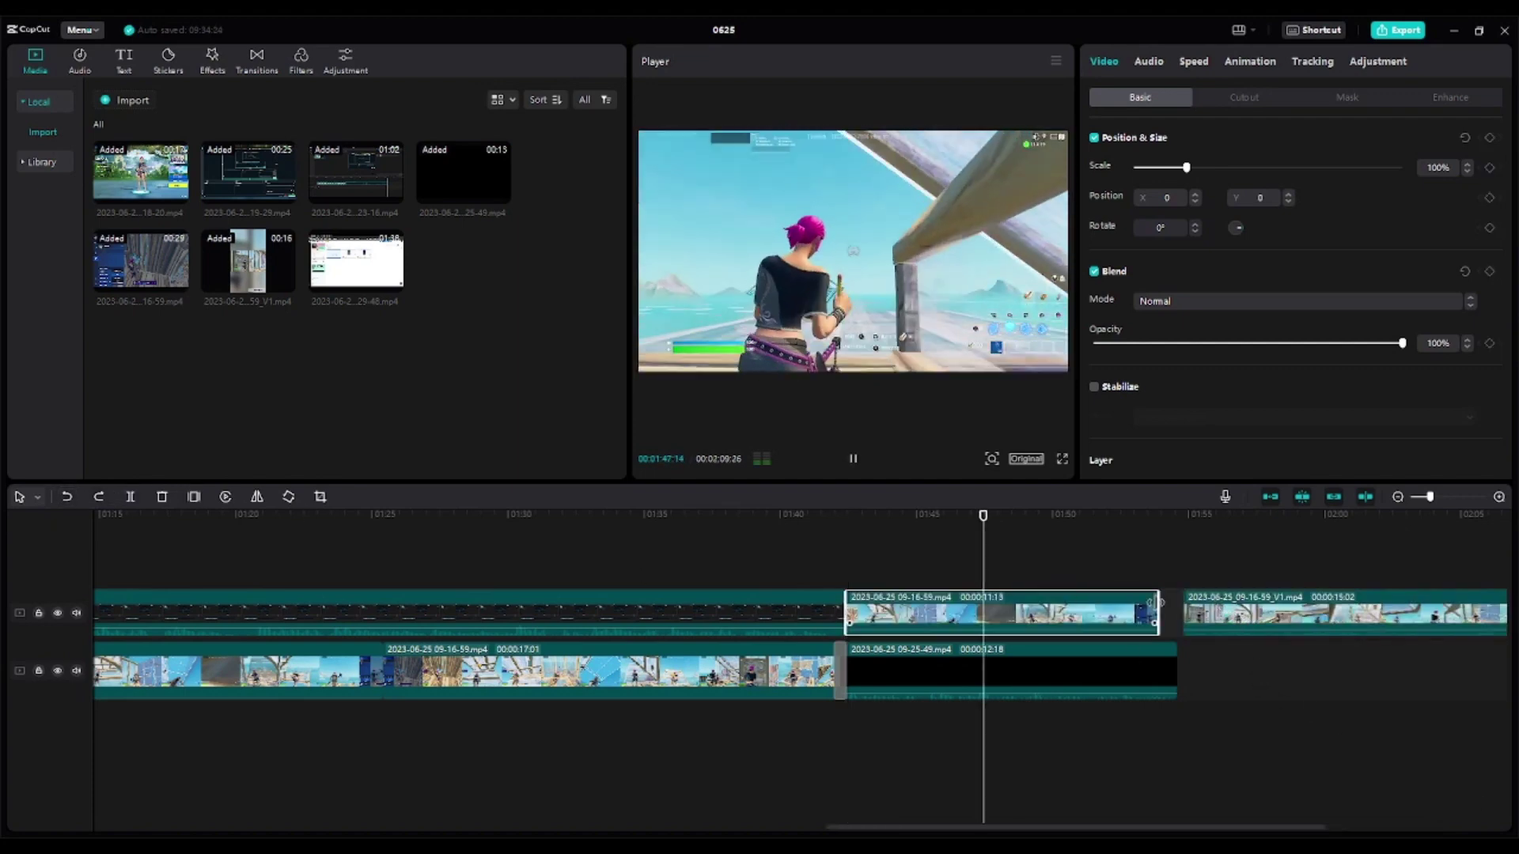
pyautogui.moveTo(1264, 619)
pyautogui.mouseDown()
pyautogui.moveTo(1205, 619)
pyautogui.moveTo(1240, 620)
pyautogui.mouseUp()
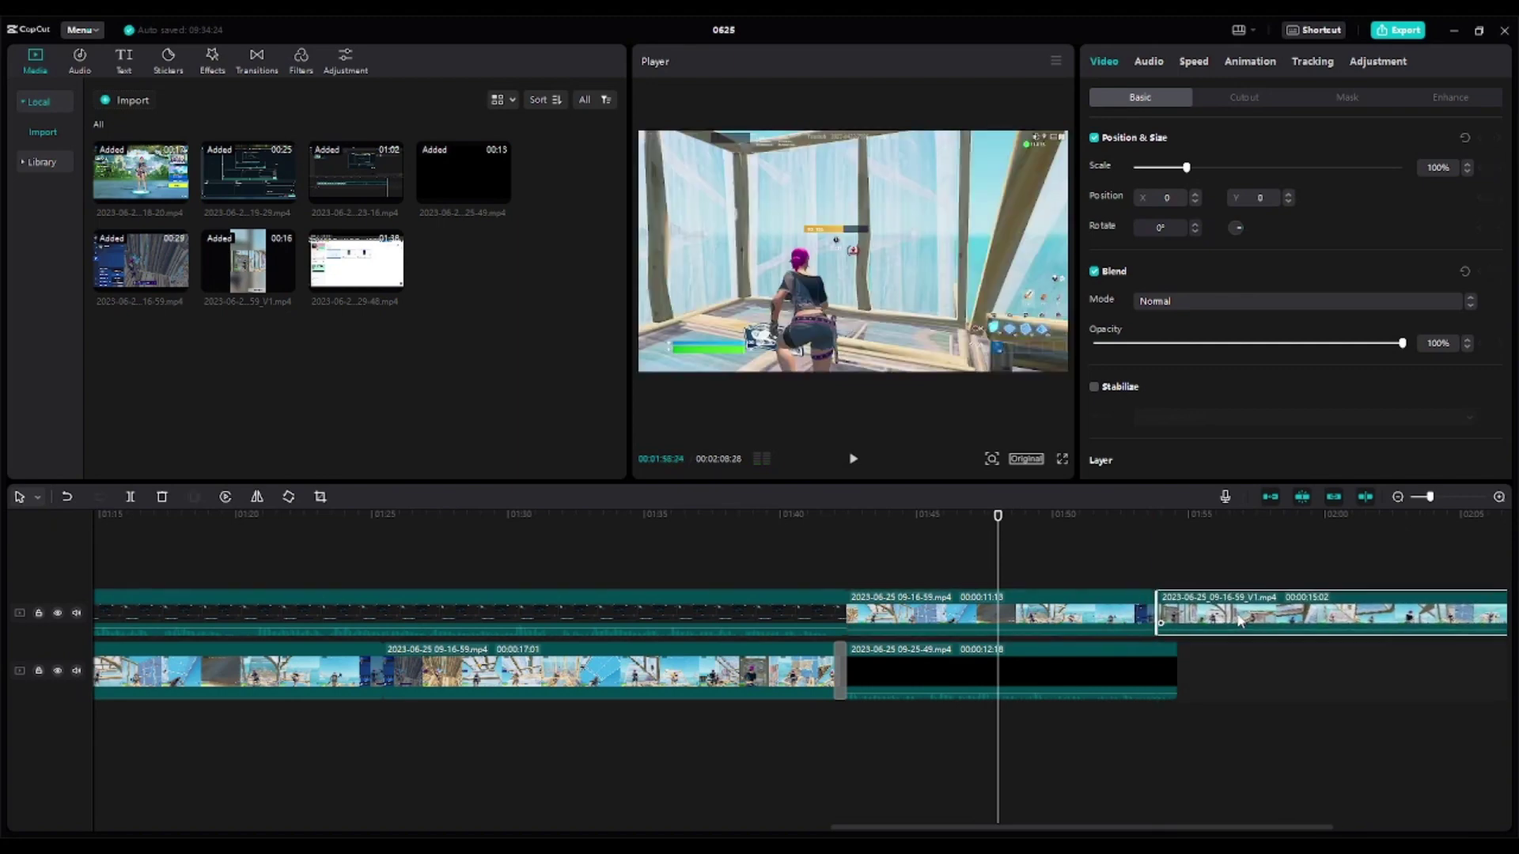
pyautogui.click(1156, 552)
pyautogui.click(1205, 601)
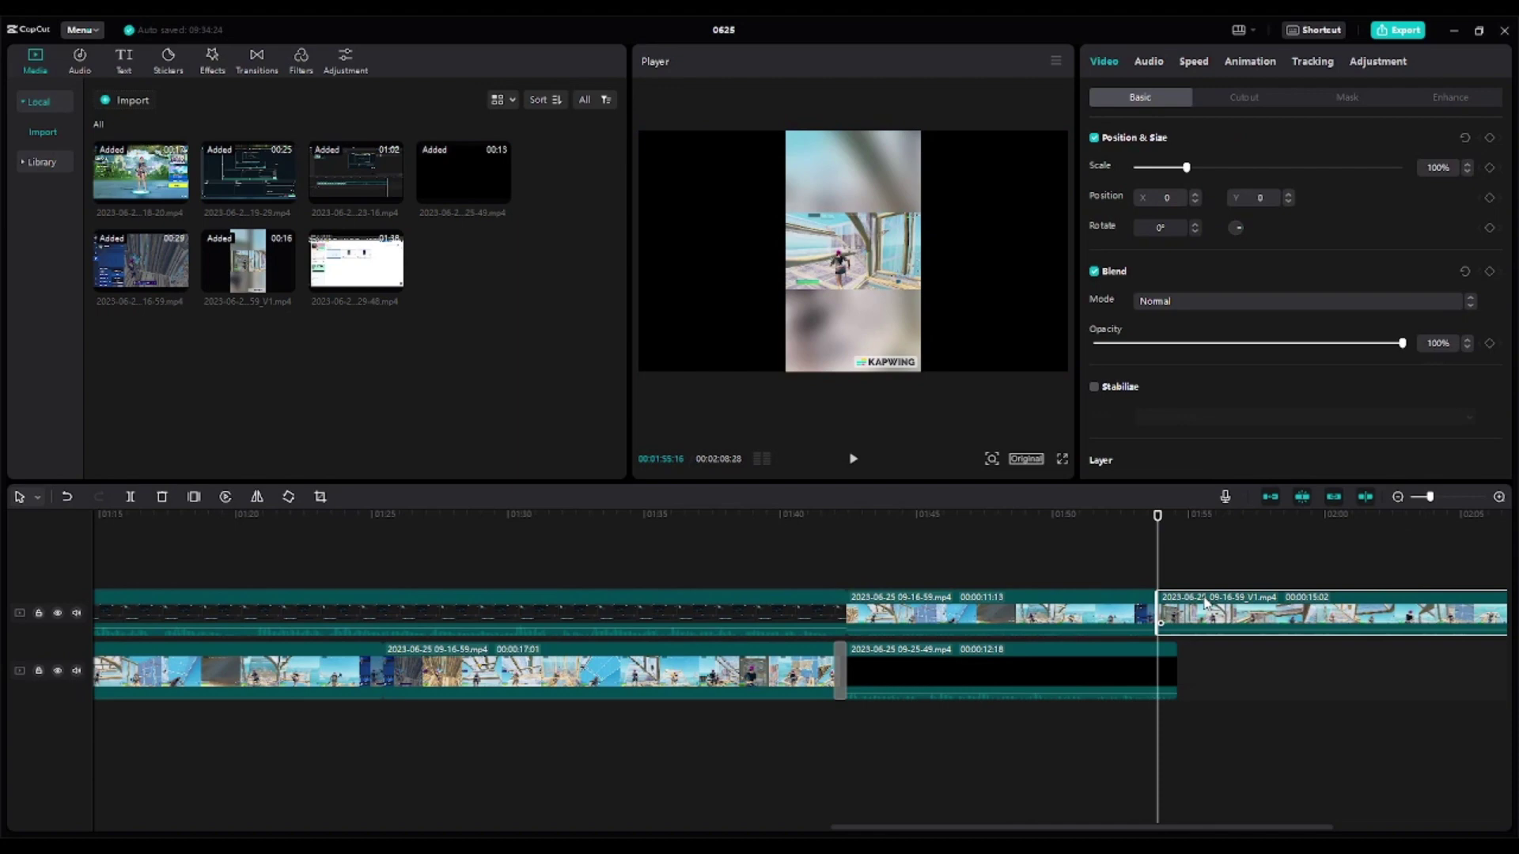
pyautogui.press('Delete')
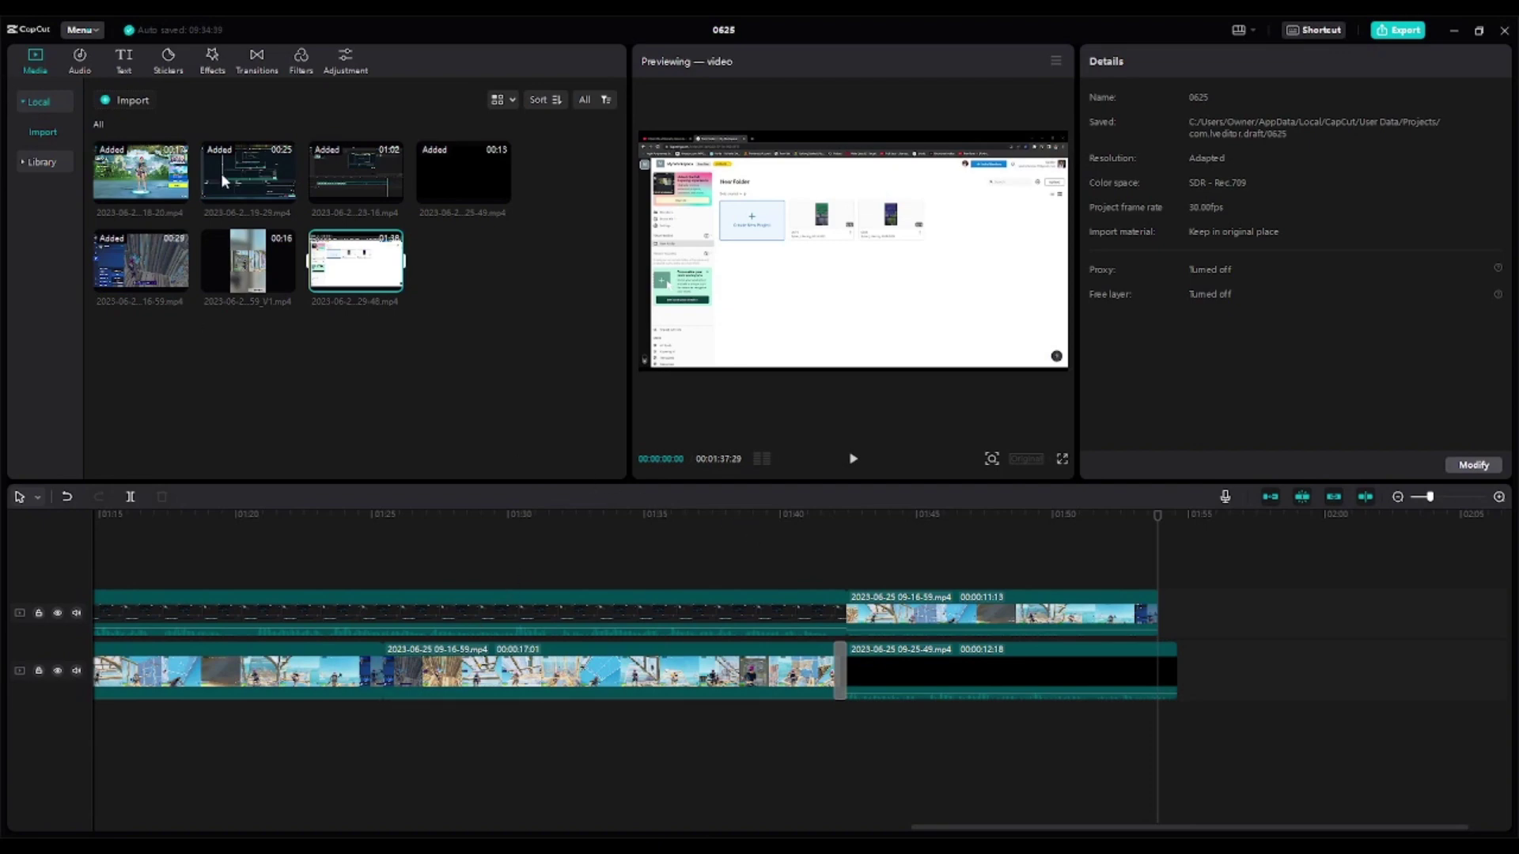
pyautogui.moveTo(382, 252); pyautogui.dragTo(1161, 603)
pyautogui.press('space')
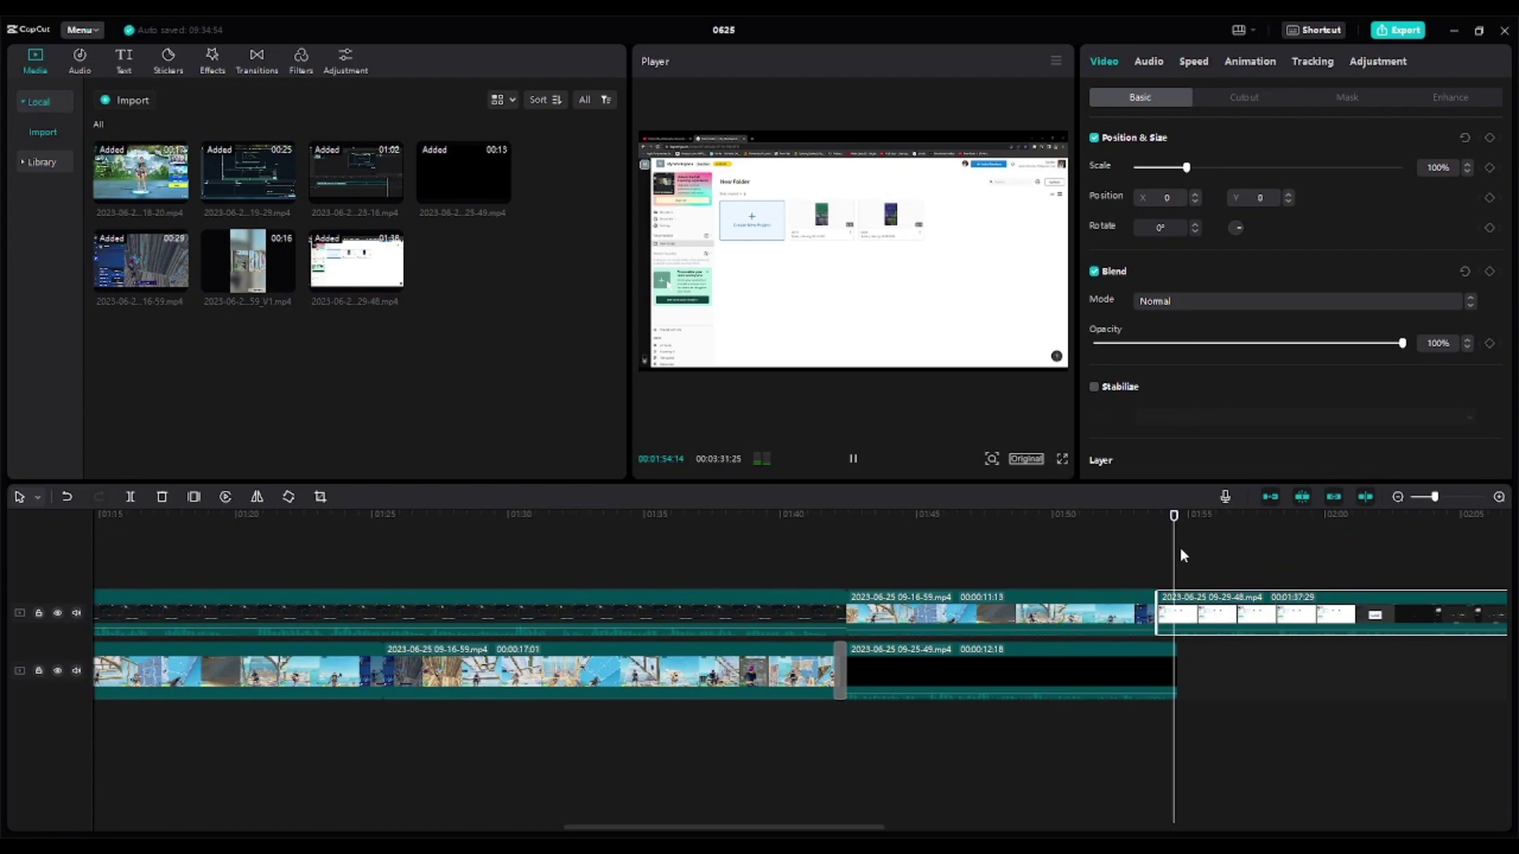
pyautogui.press('space')
# Raise the tutorial clip's volume to 7.5dB and check it during playback.
pyautogui.click(1151, 62)
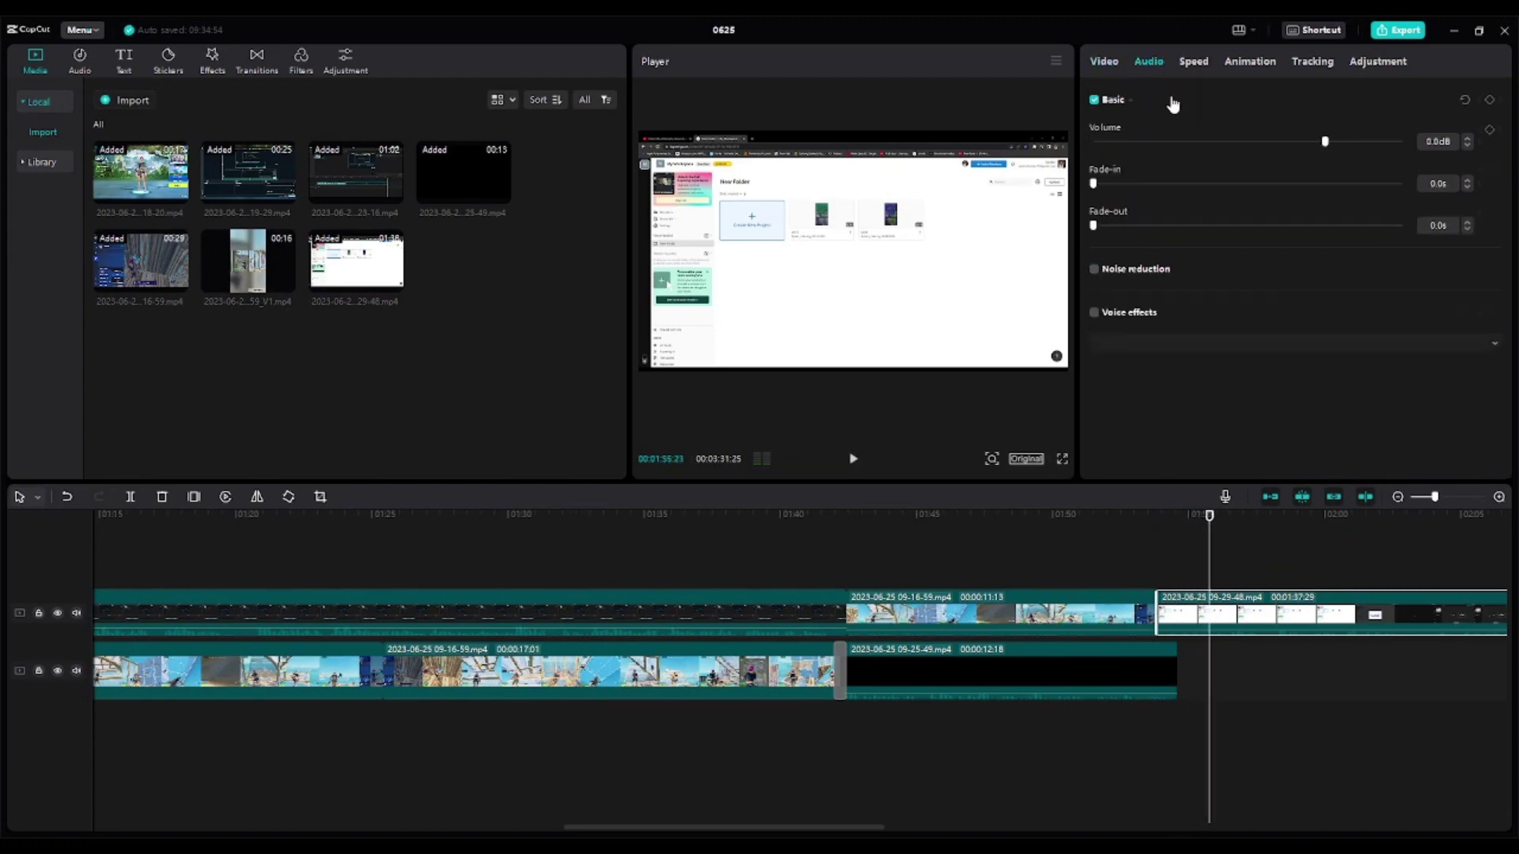
pyautogui.moveTo(1341, 142)
pyautogui.mouseDown()
pyautogui.moveTo(1374, 142)
pyautogui.moveTo(1353, 142)
pyautogui.mouseUp()
pyautogui.press('space')
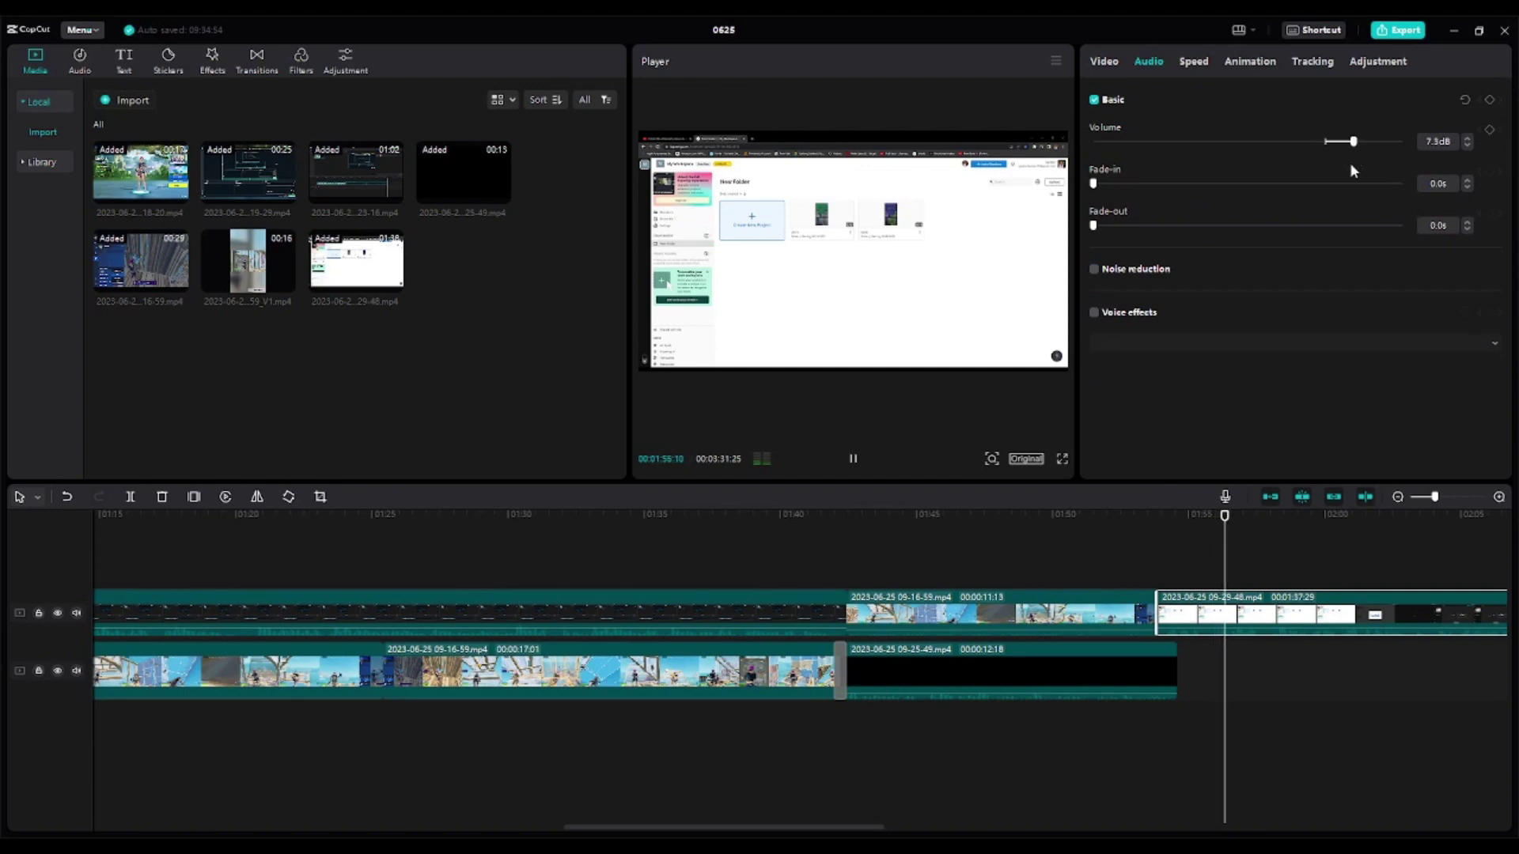
pyautogui.click(1380, 530)
pyautogui.moveTo(1345, 519); pyautogui.dragTo(1462, 528)
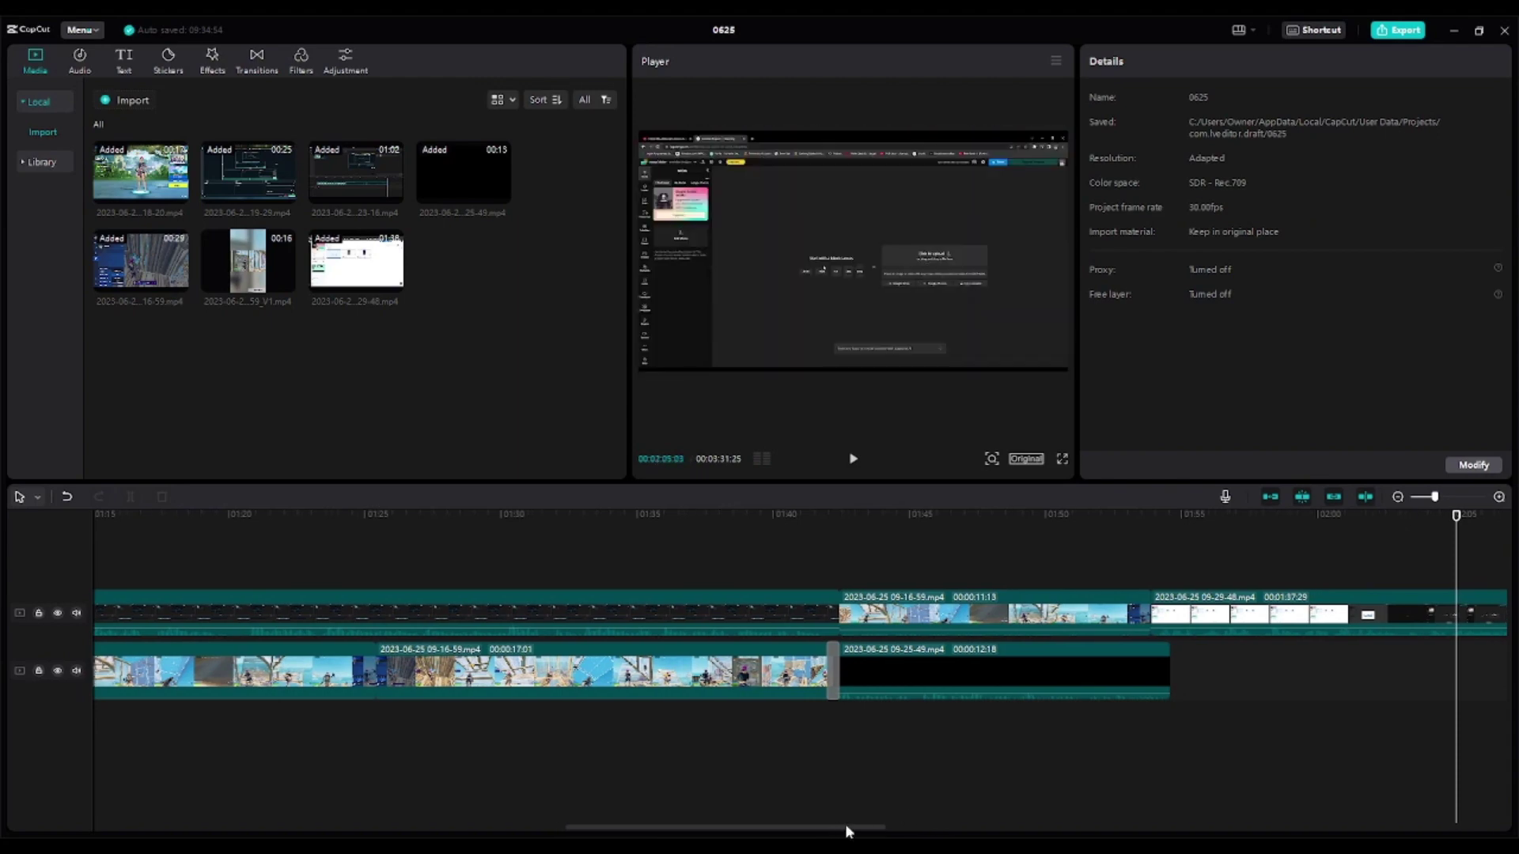
pyautogui.moveTo(845, 824); pyautogui.dragTo(1416, 771)
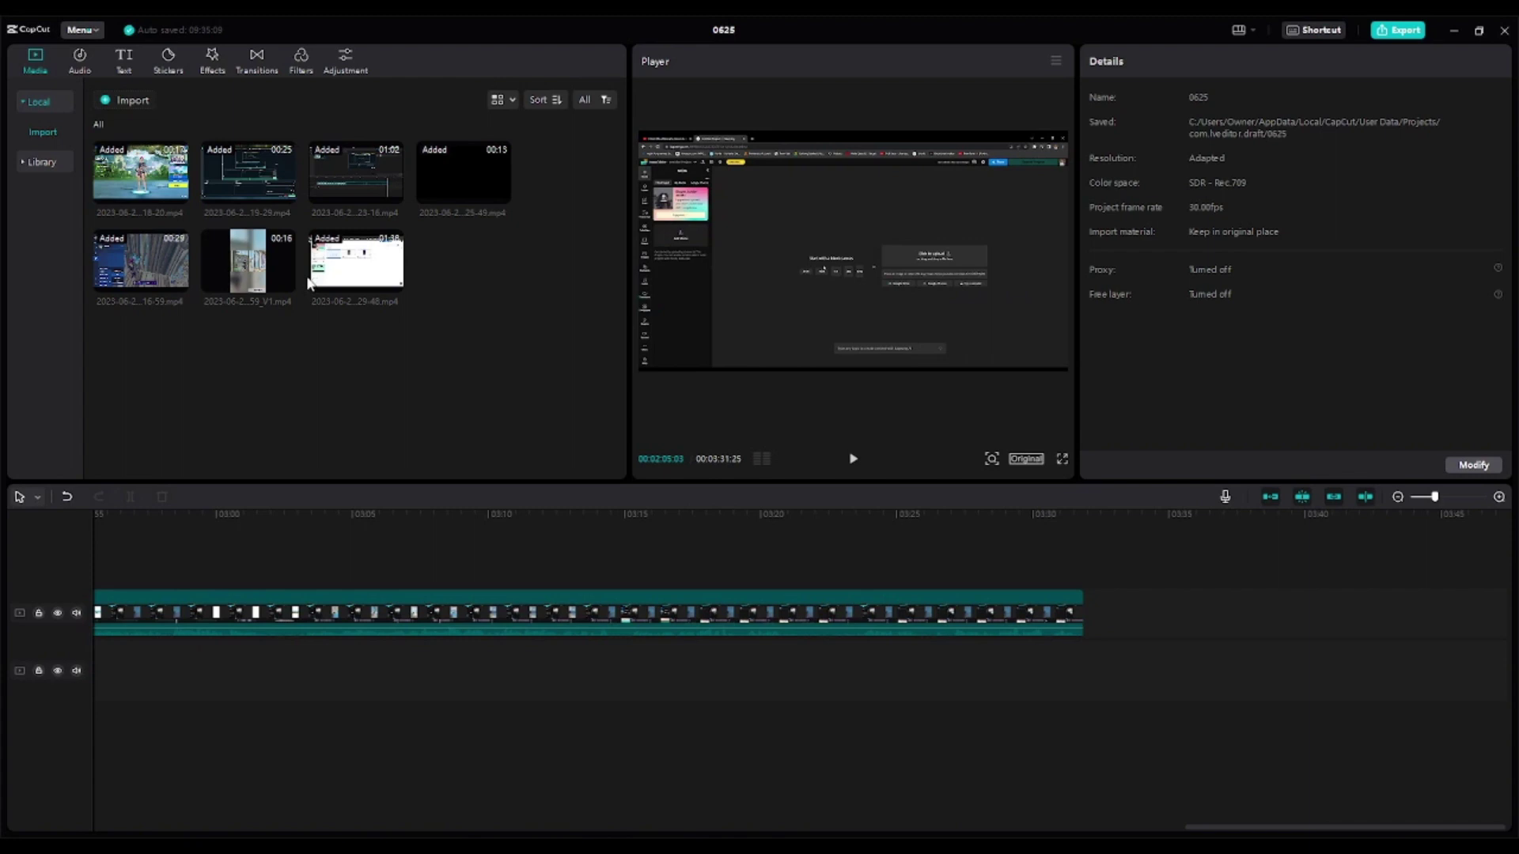
# Append the 15-second vertical V1 clip after the tutorial recording on the top track and play it back.
pyautogui.moveTo(261, 241)
pyautogui.moveTo(242, 263); pyautogui.dragTo(1089, 605)
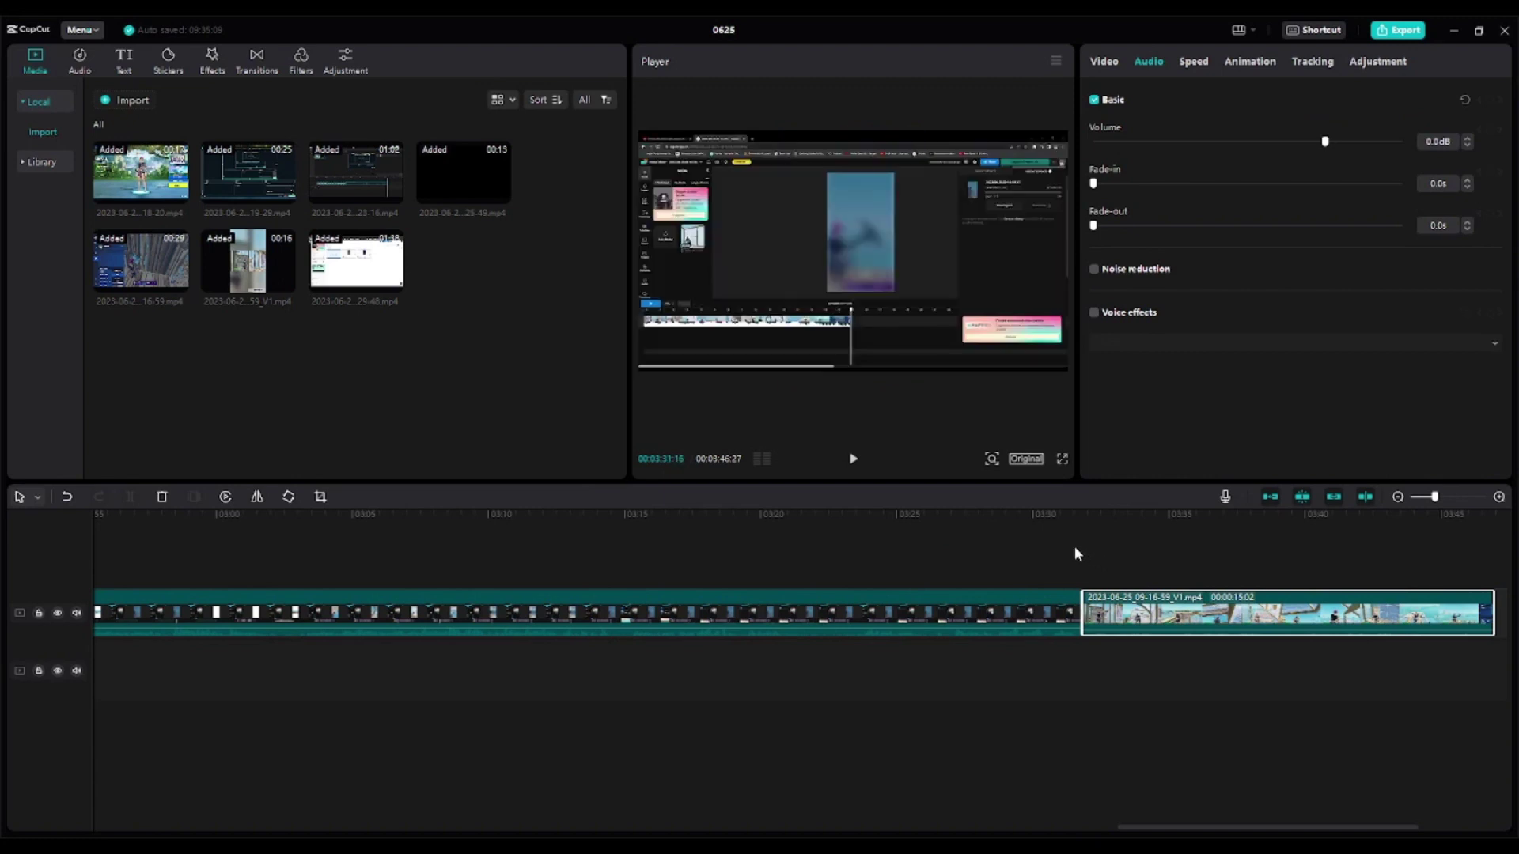
pyautogui.press('space')
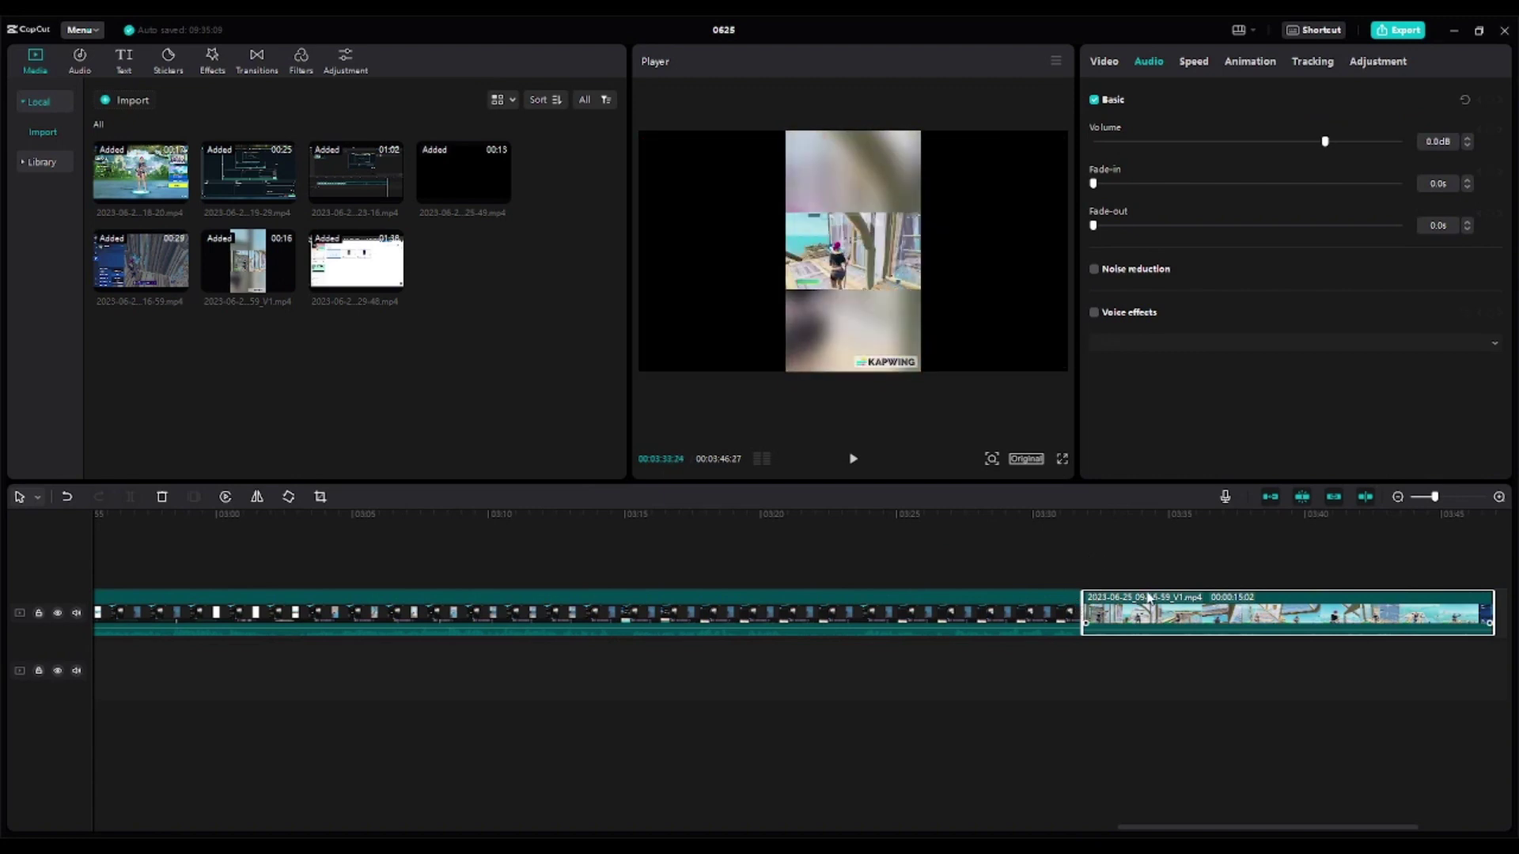